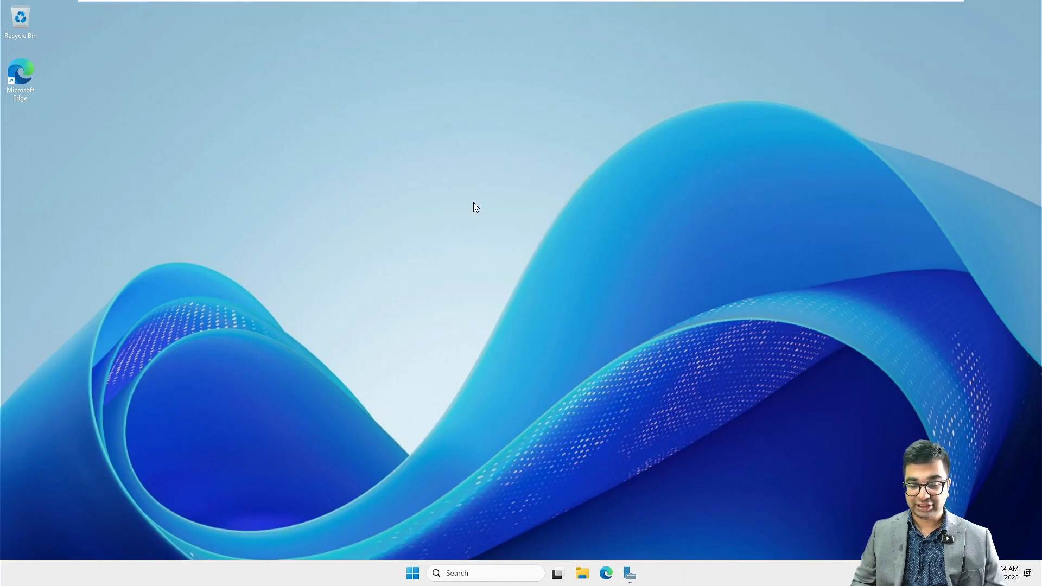
# - Refresh the desktop and switch to the Active Directory Users and Computers console
pyautogui.rightClick(473, 203)
pyautogui.click(530, 256)
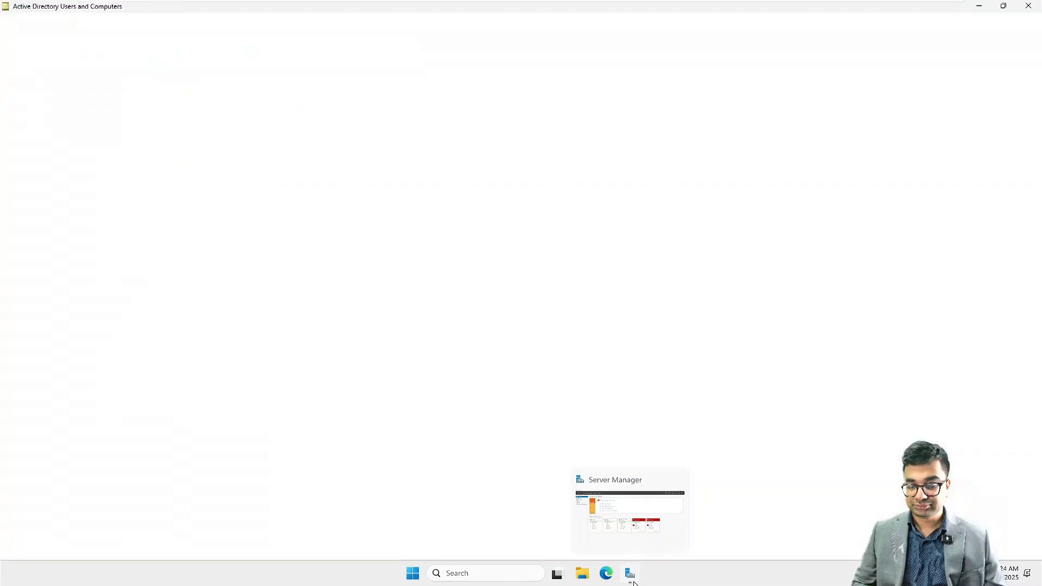
pyautogui.click(633, 581)
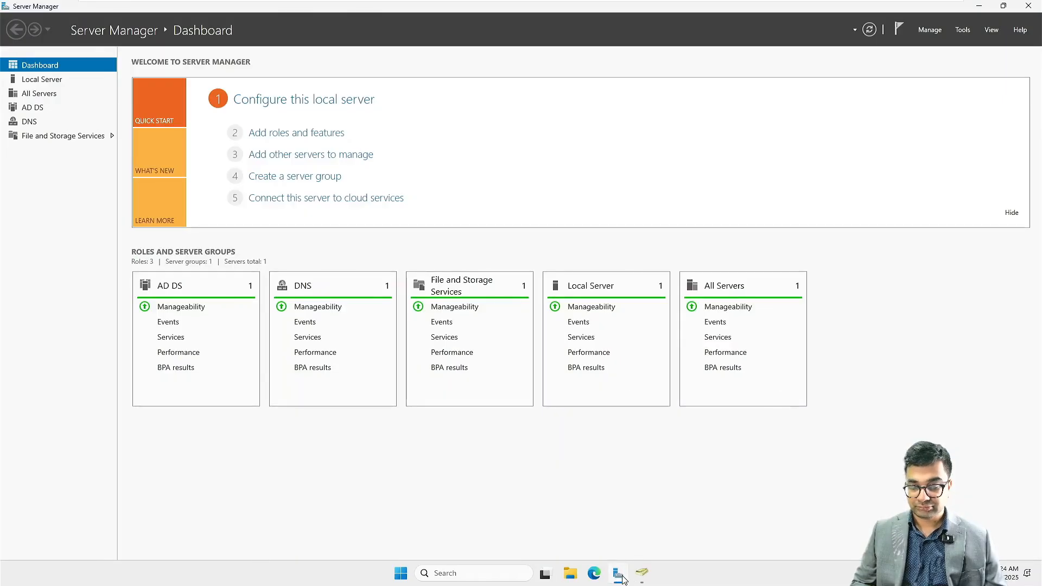
pyautogui.click(641, 574)
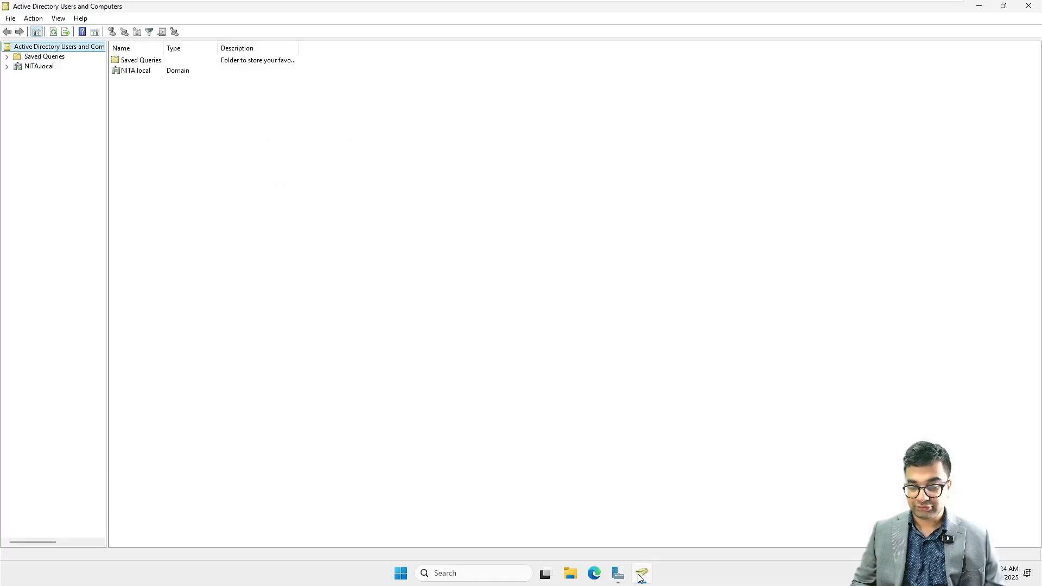
# - Create an organizational unit named Corporate directly under the NITA.local domain
pyautogui.click(33, 68)
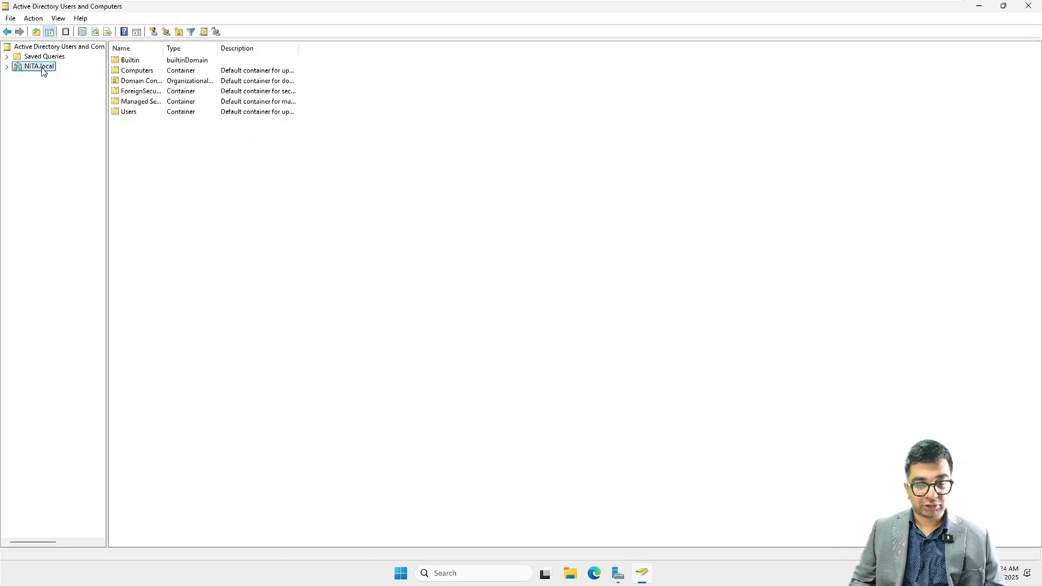
pyautogui.rightClick(44, 72)
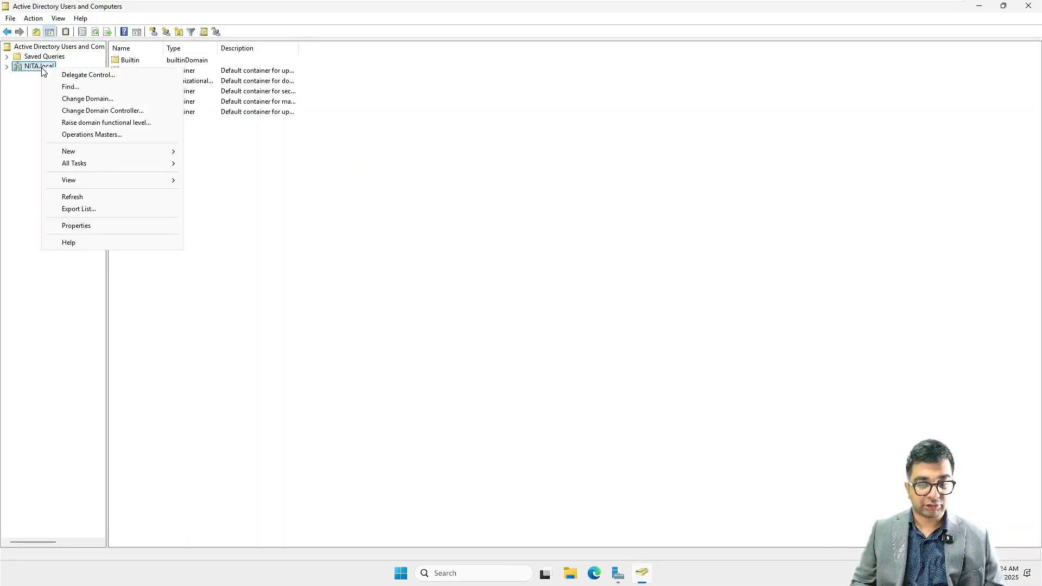
pyautogui.moveTo(113, 152)
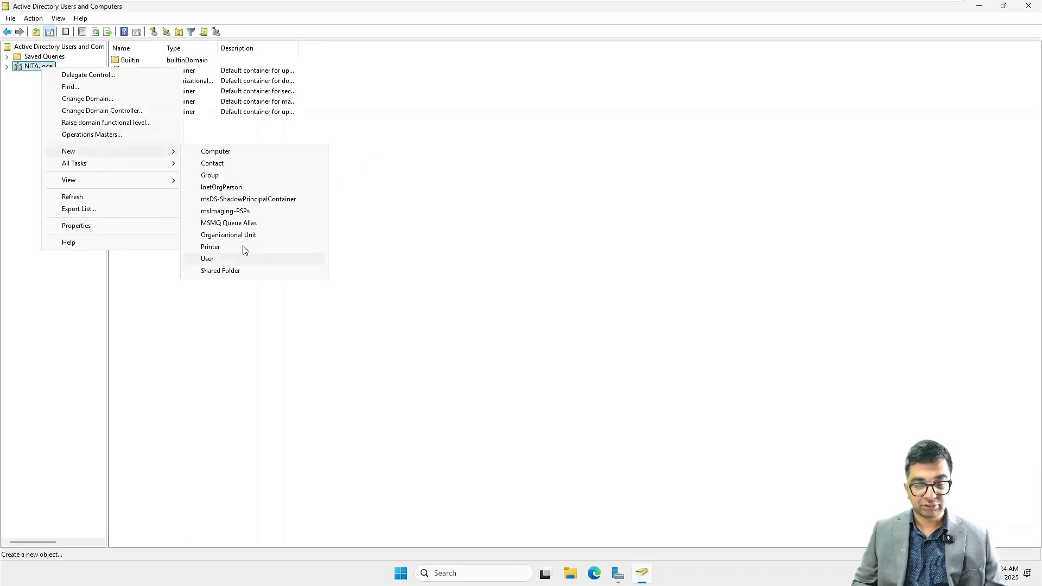
pyautogui.click(254, 236)
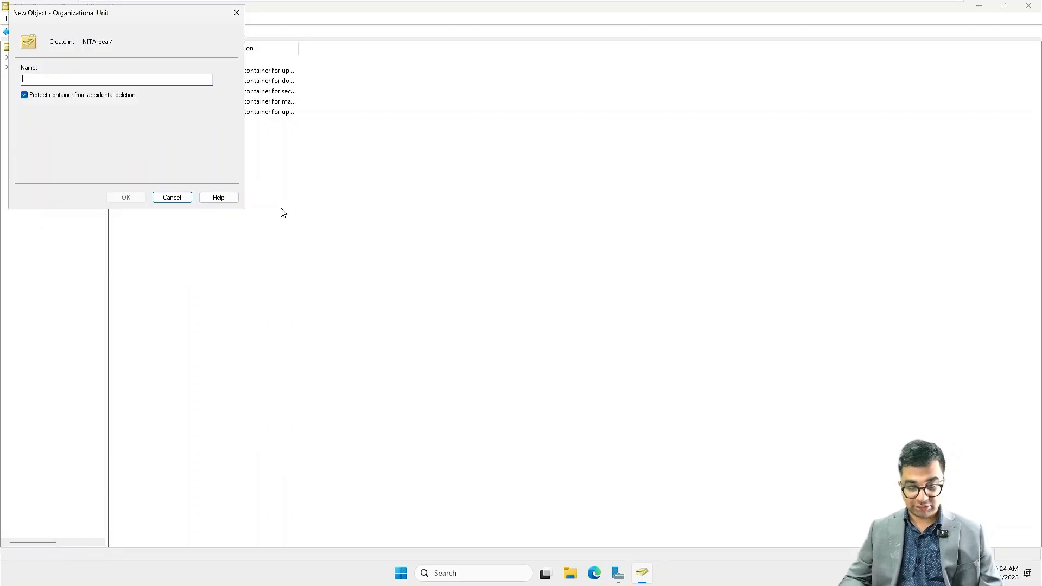
pyautogui.write('Cor')
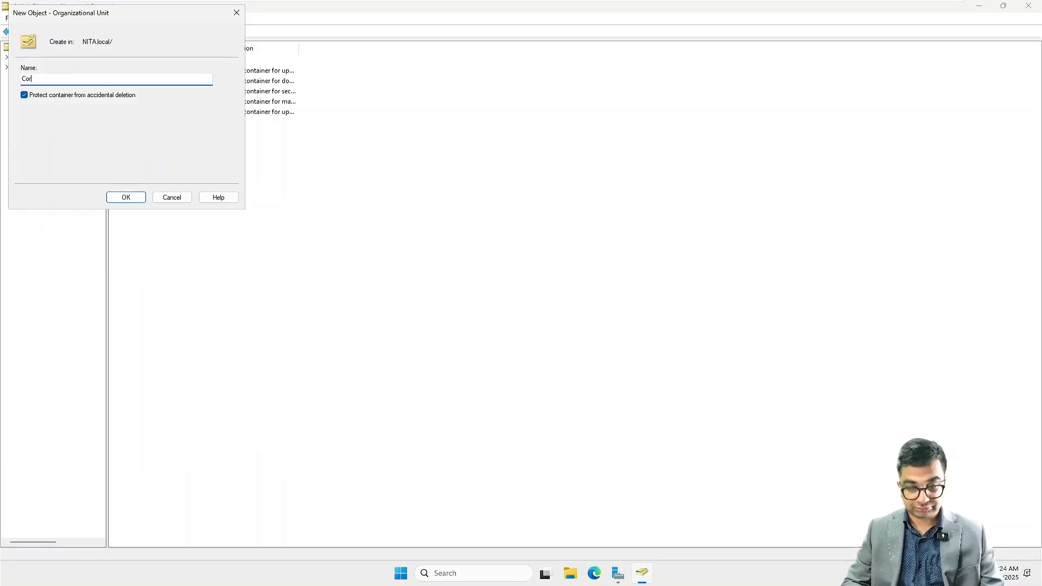
pyautogui.write('porate')
pyautogui.press('Return')
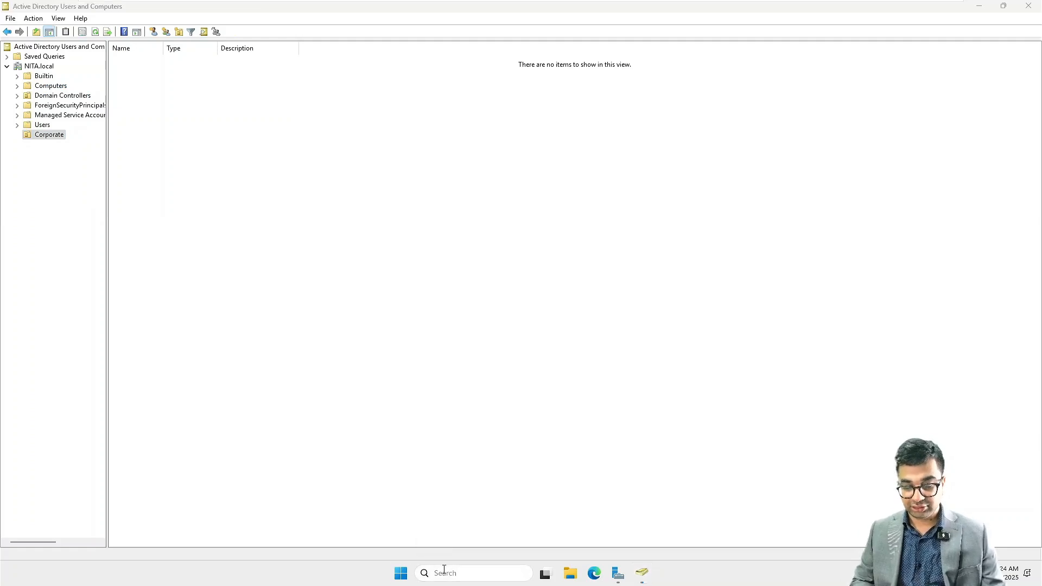
# - Open Windows Settings, search for "text" and go to the Text size page
pyautogui.click(444, 571)
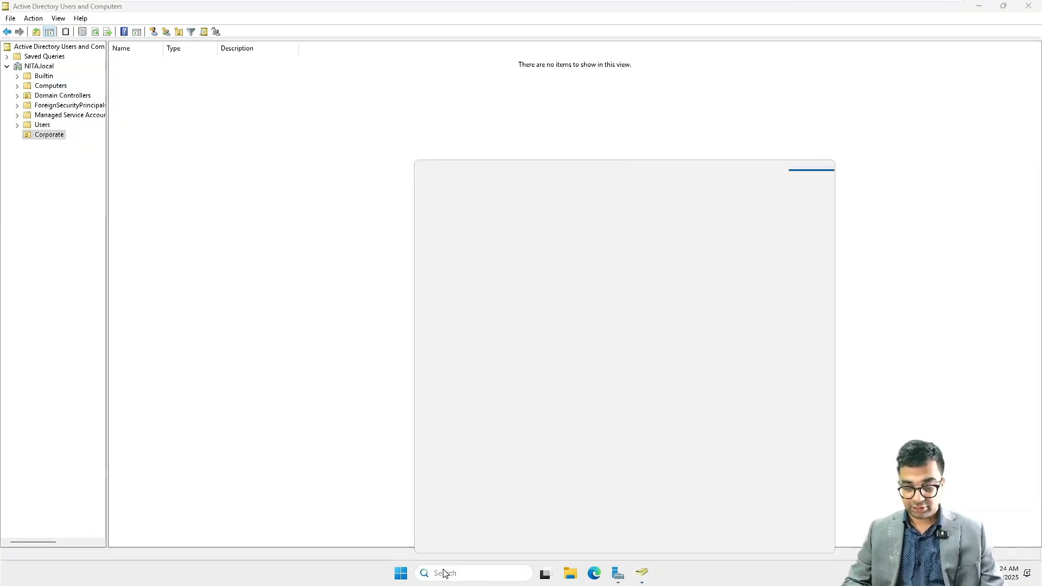
pyautogui.click(404, 578)
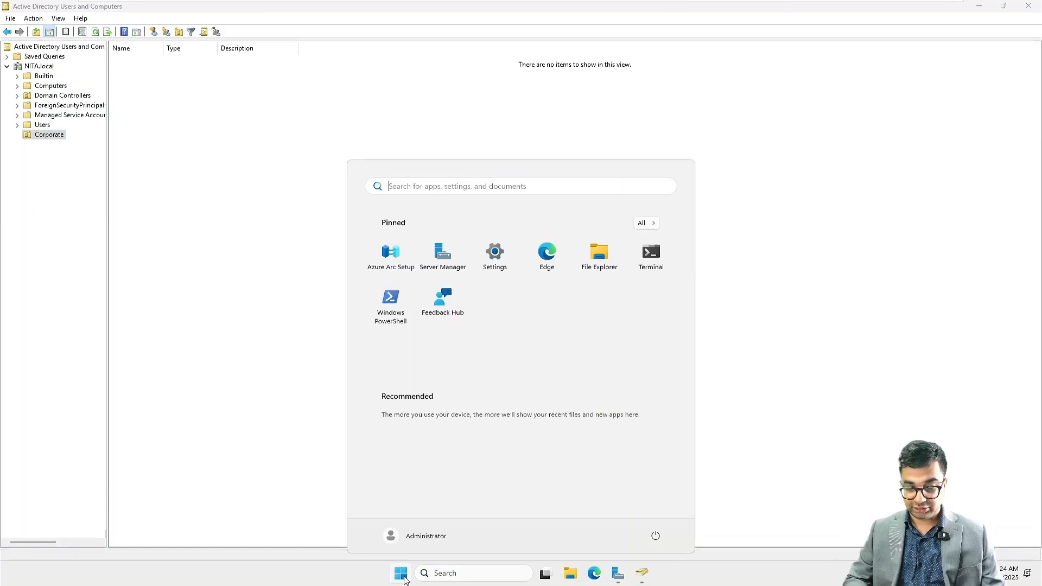
pyautogui.click(499, 254)
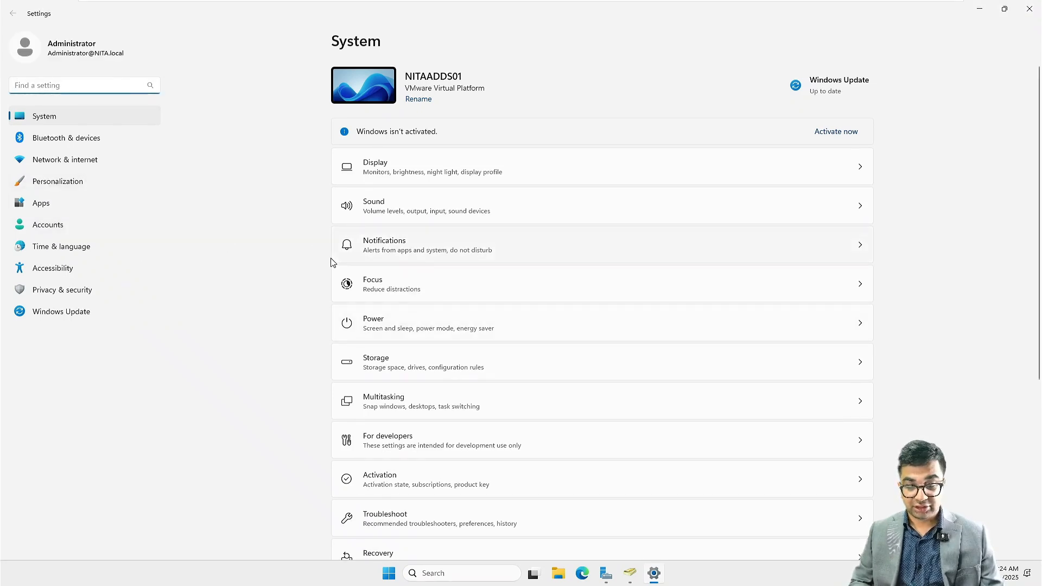
pyautogui.scroll(-5, 331, 261)
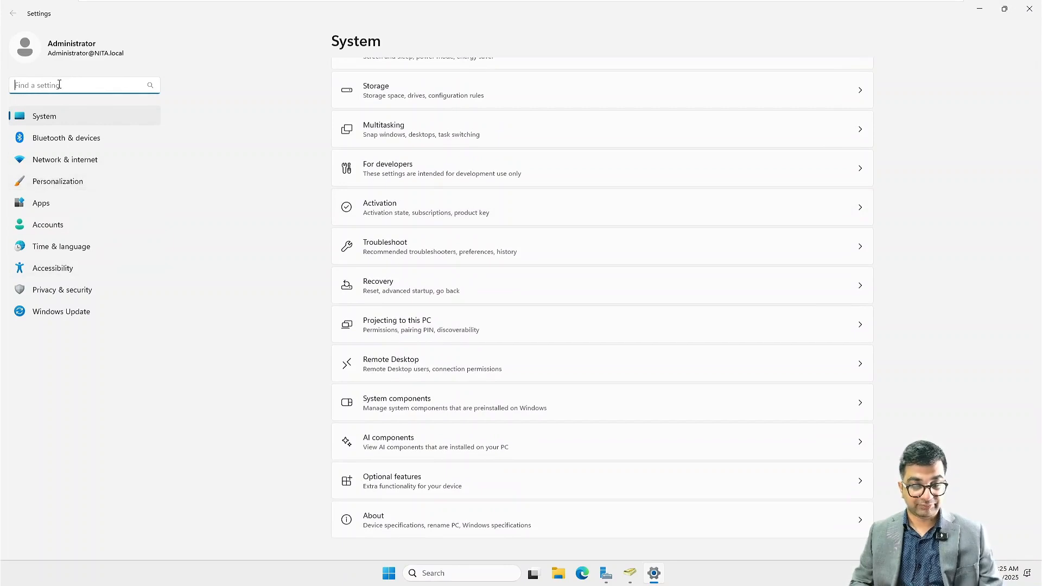
pyautogui.write('text')
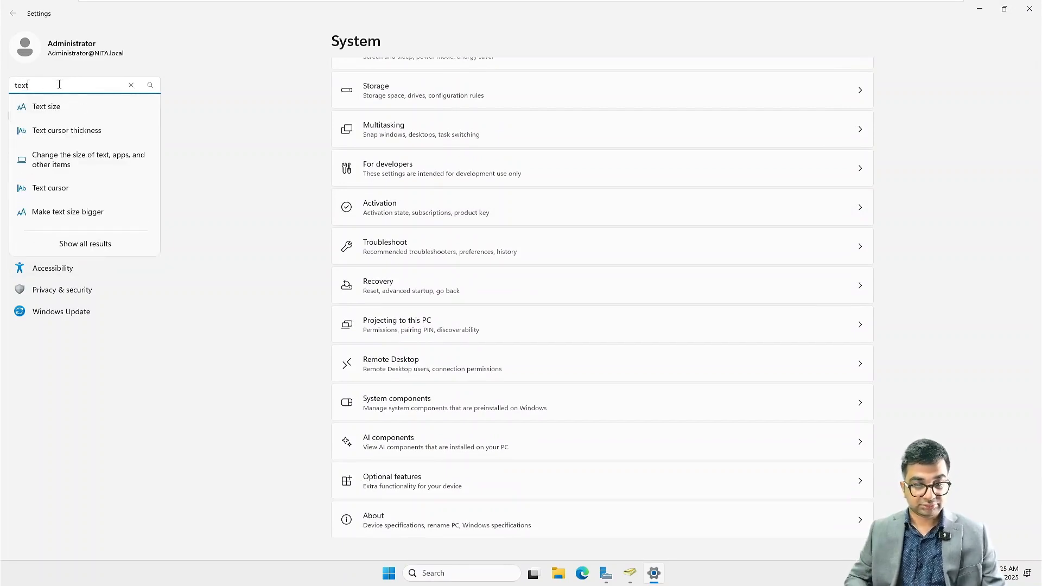
pyautogui.click(61, 107)
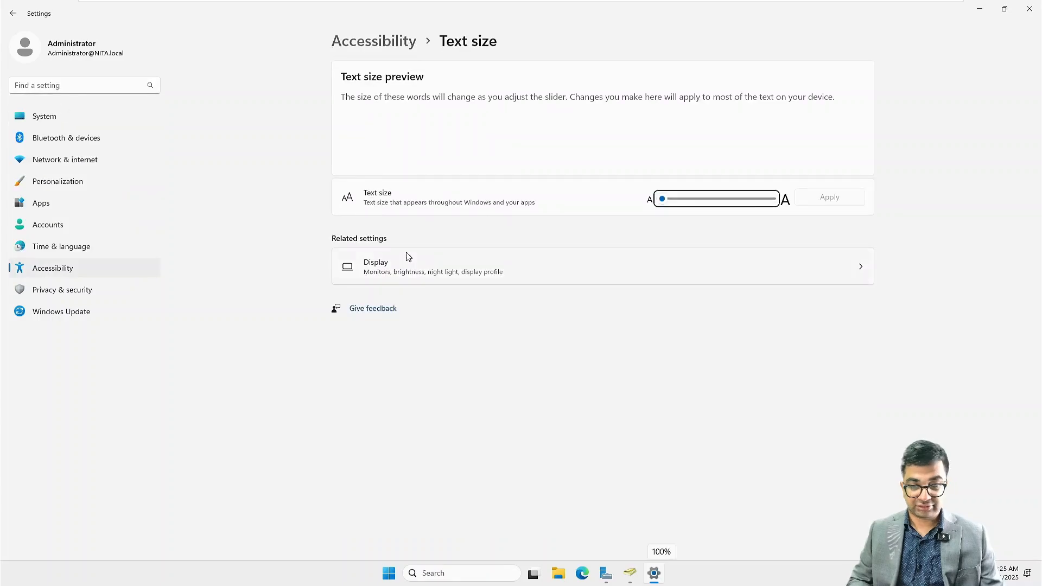
# - Increase the Windows text size to about a third of its range, apply it and close Settings
pyautogui.moveTo(684, 206); pyautogui.dragTo(690, 203)
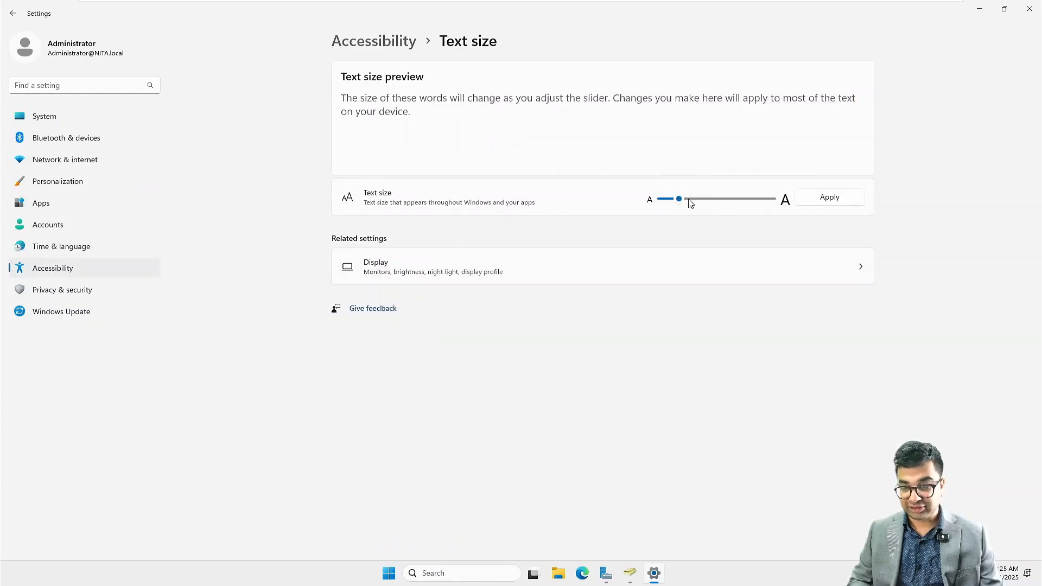
pyautogui.click(700, 203)
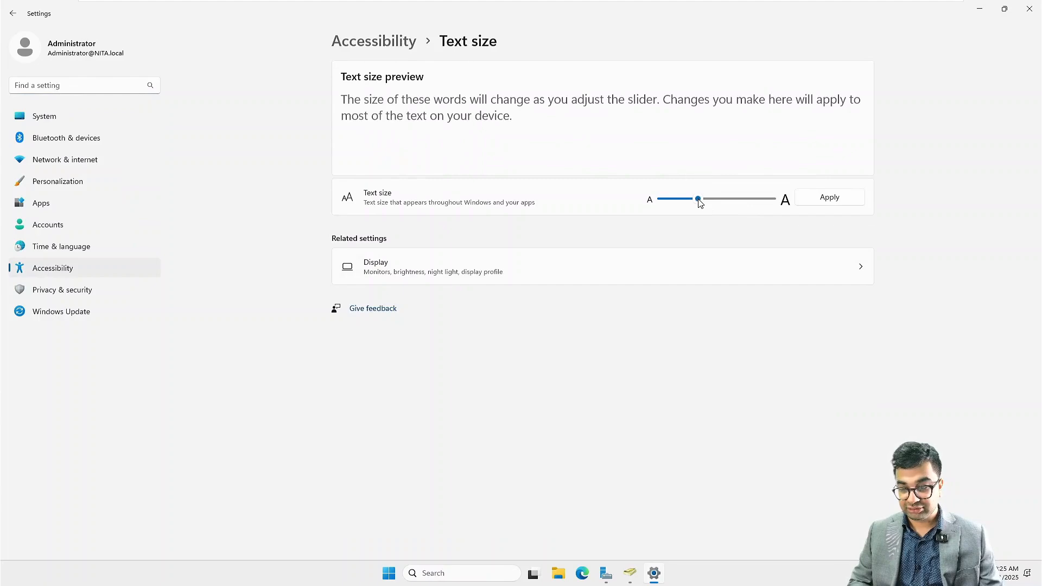
pyautogui.click(830, 198)
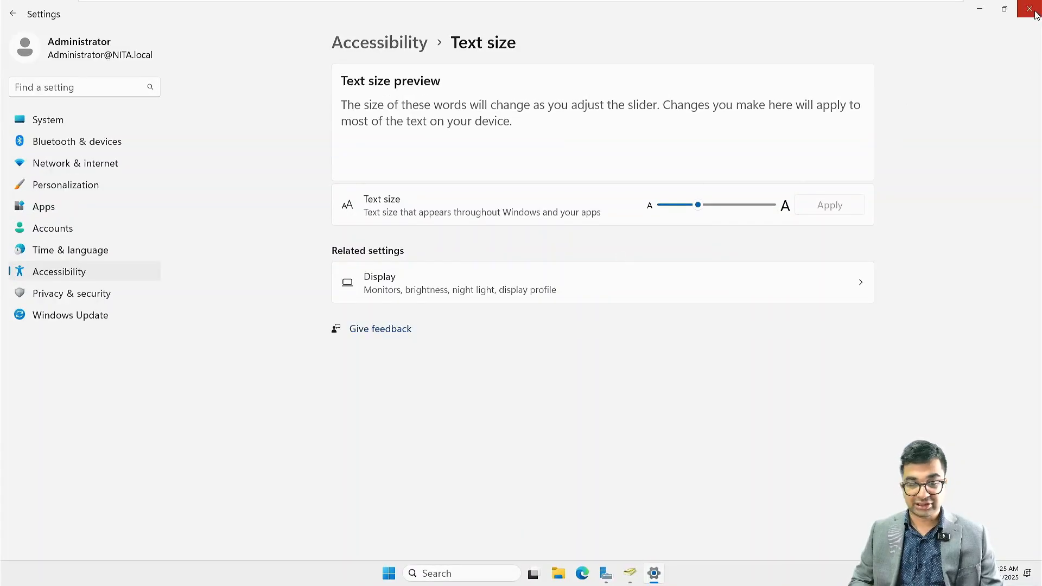
pyautogui.click(1034, 12)
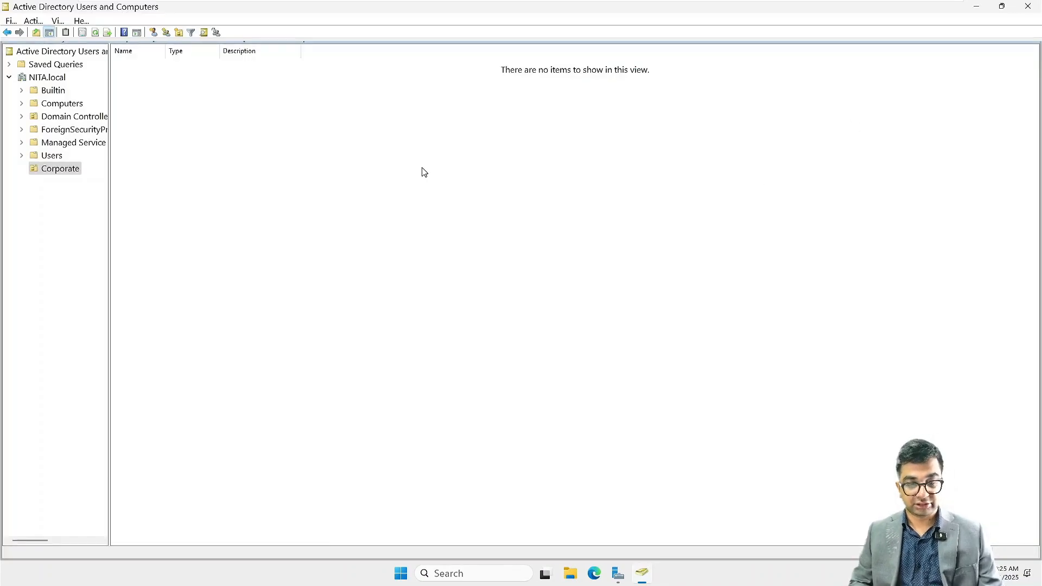
# - Create an organizational unit named IBM inside the Corporate organizational unit
pyautogui.rightClick(70, 172)
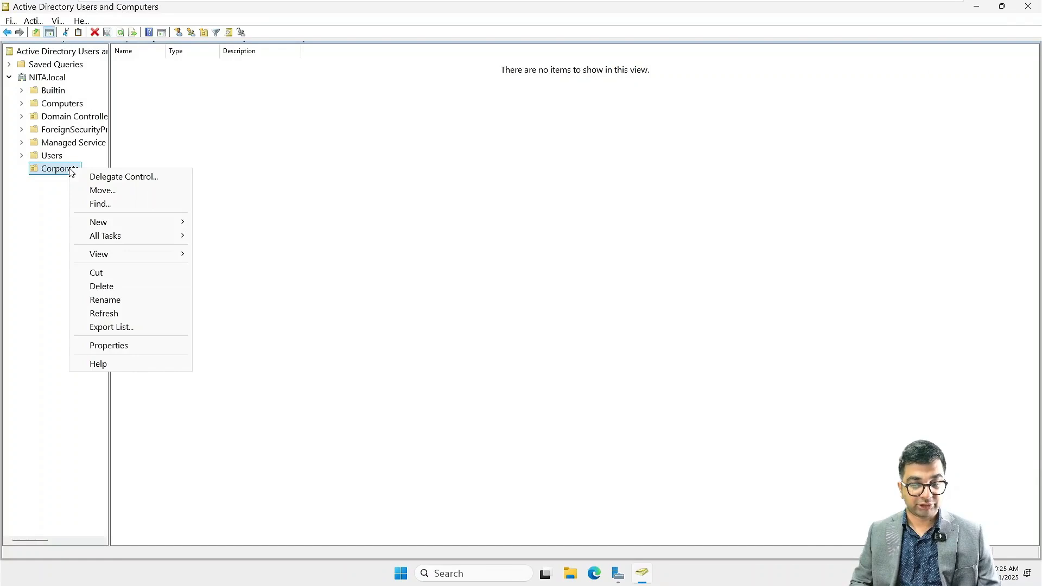
pyautogui.moveTo(148, 224)
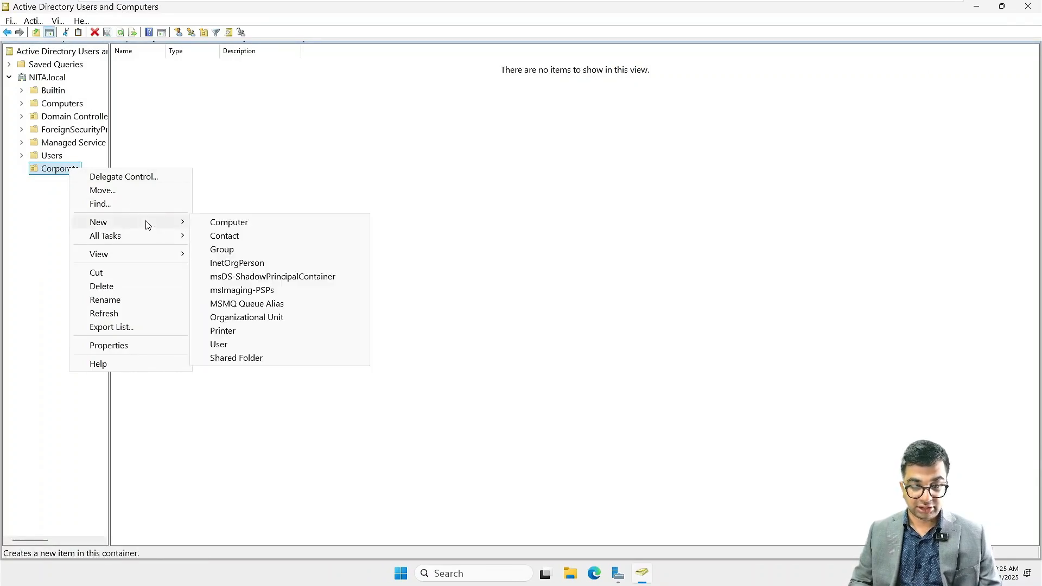
pyautogui.click(250, 317)
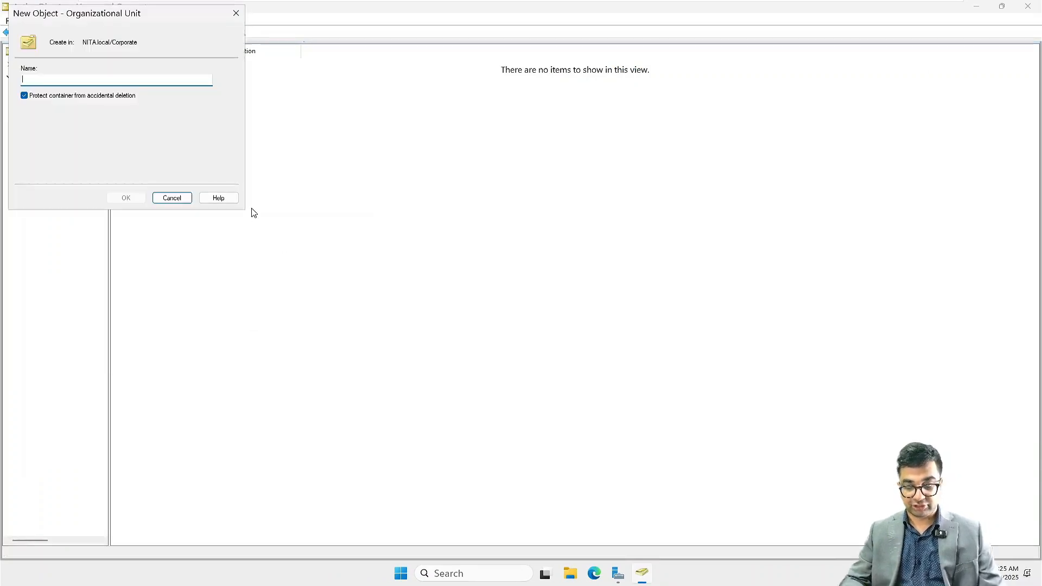
pyautogui.write('IBM')
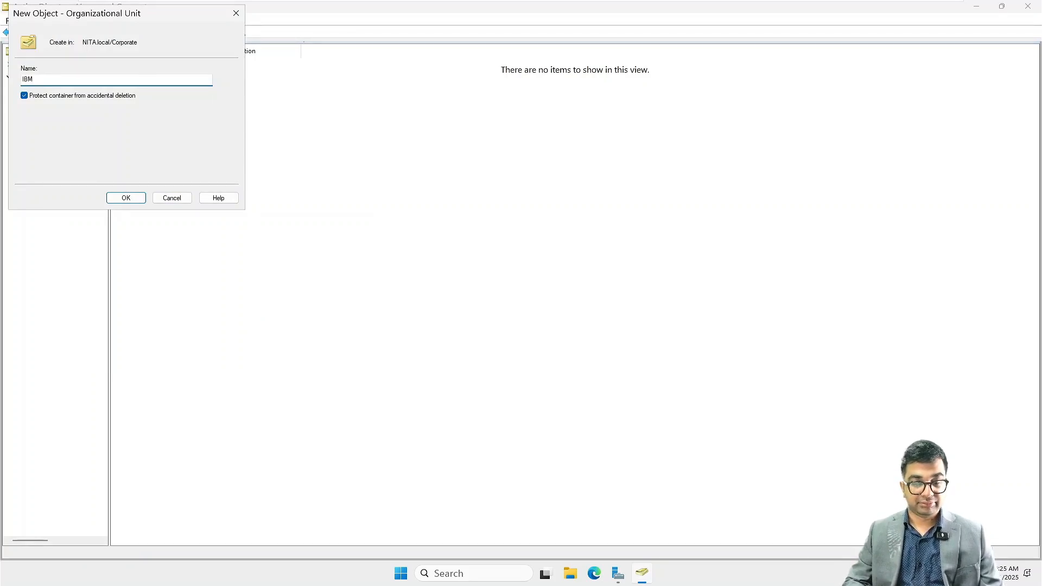
pyautogui.press('Return')
# - Create an organizational unit named Dell inside the Corporate organizational unit
pyautogui.click(66, 169)
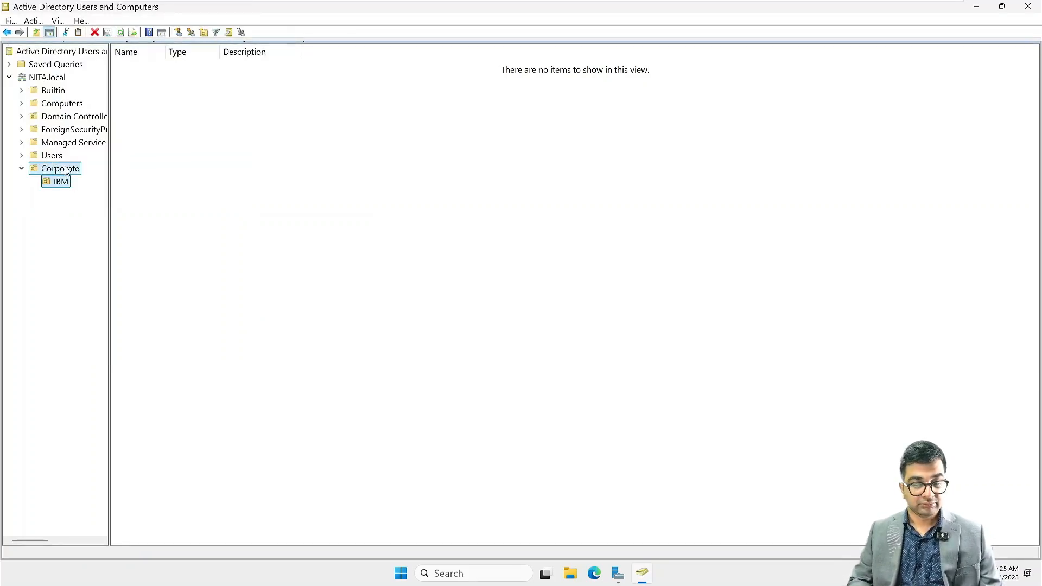
pyautogui.rightClick(65, 170)
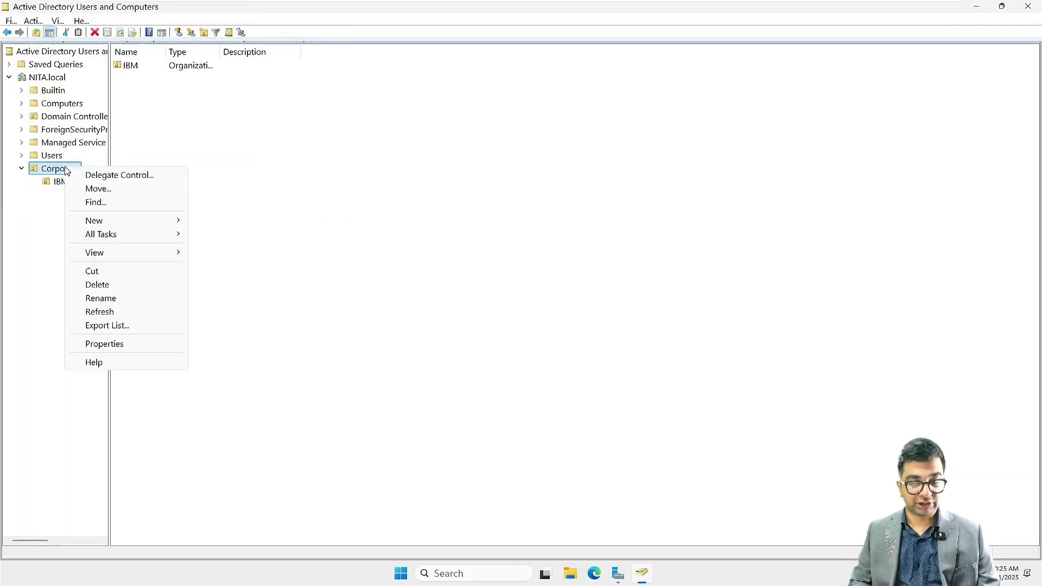
pyautogui.moveTo(141, 222)
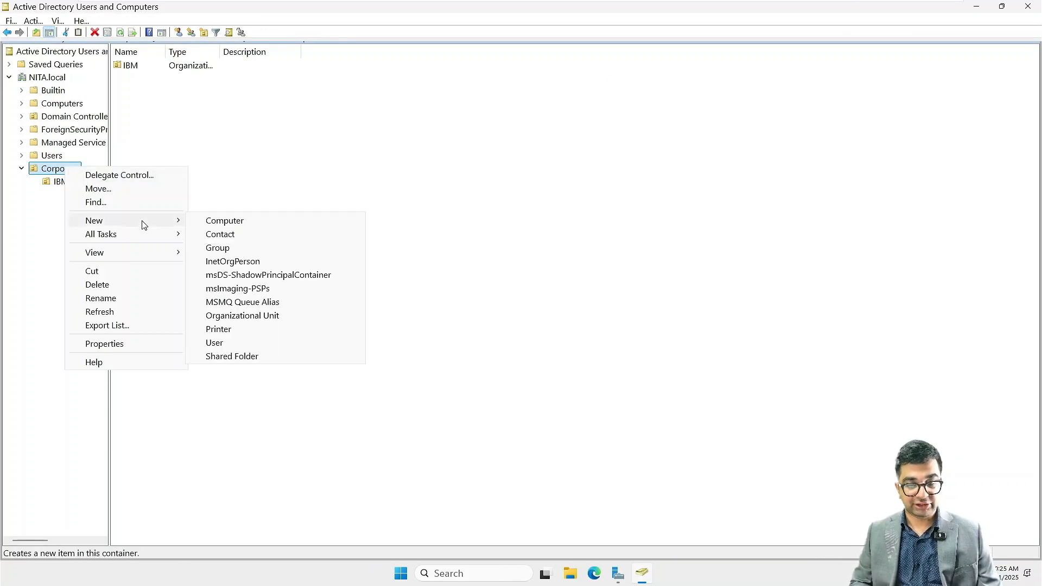
pyautogui.click(237, 317)
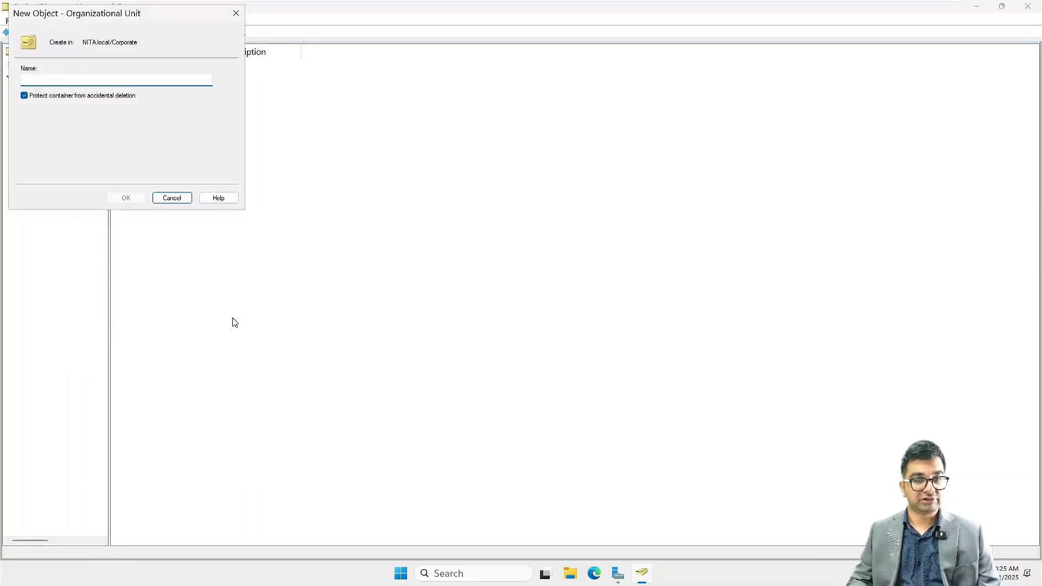
pyautogui.write('Dell')
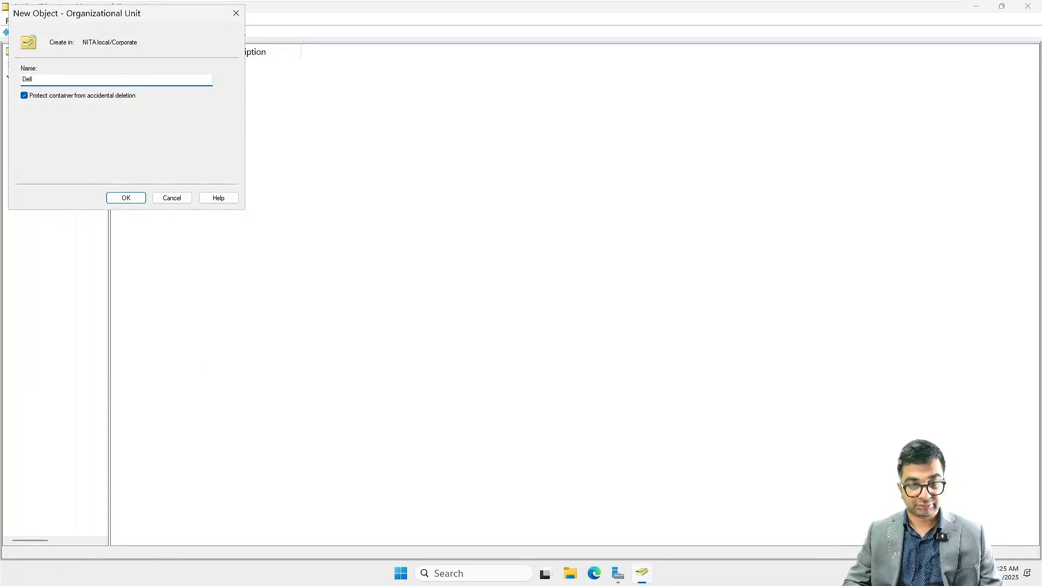
pyautogui.press('Return')
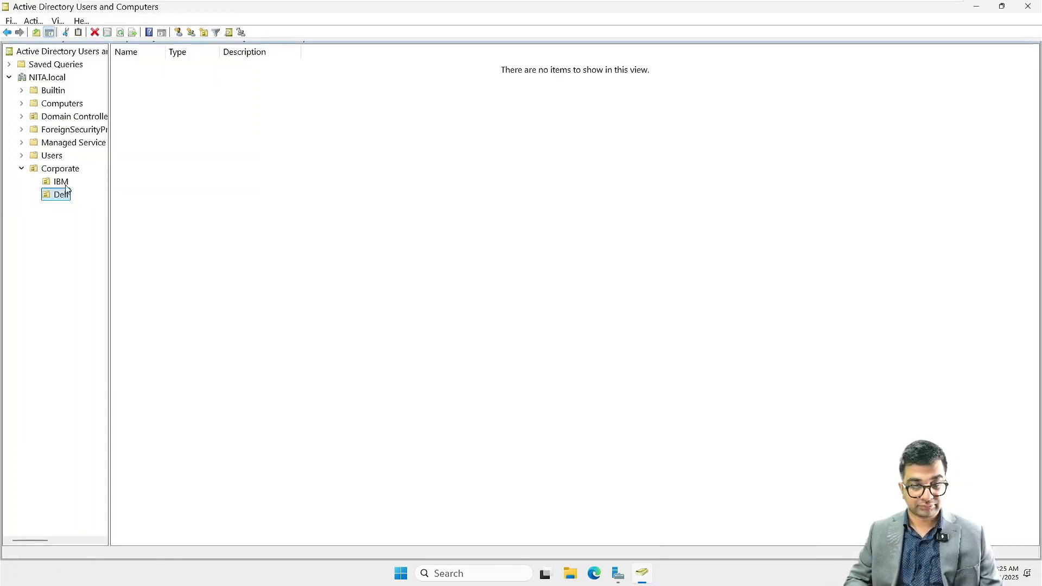
# - Create an organizational unit named Toronto inside the Corporate organizational unit
pyautogui.click(62, 169)
pyautogui.rightClick(62, 169)
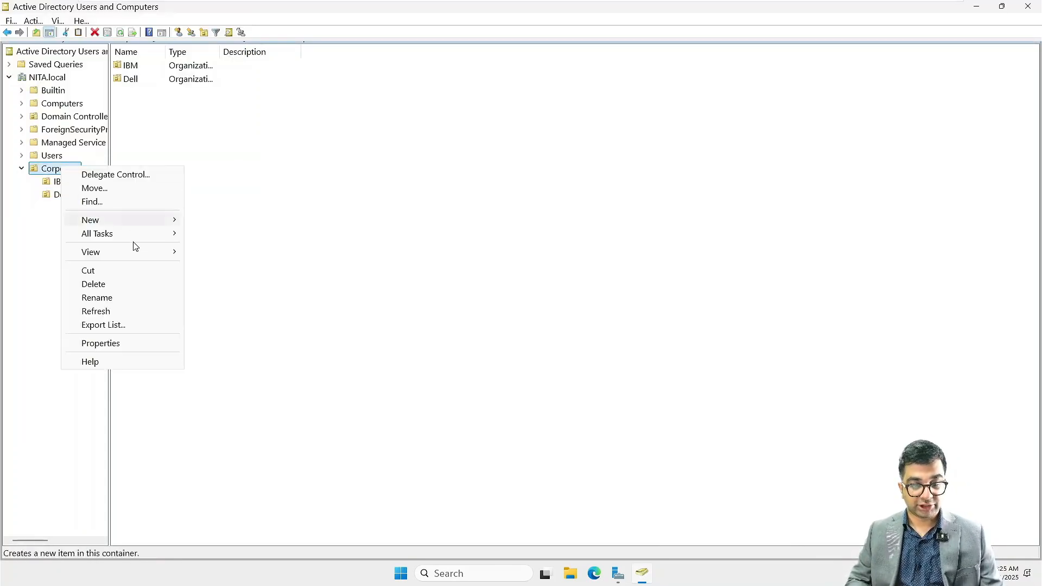
pyautogui.moveTo(135, 222)
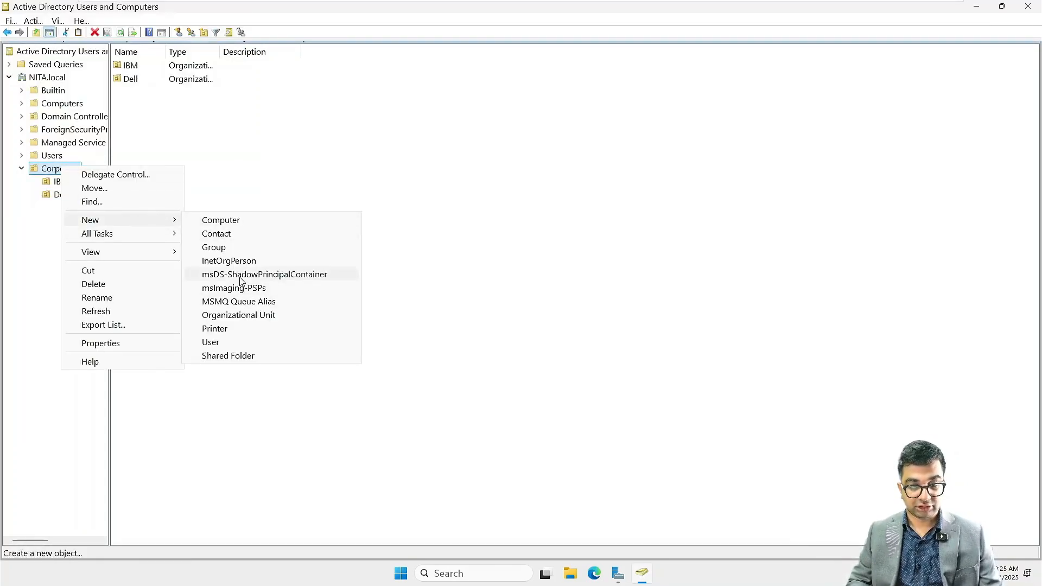
pyautogui.click(238, 315)
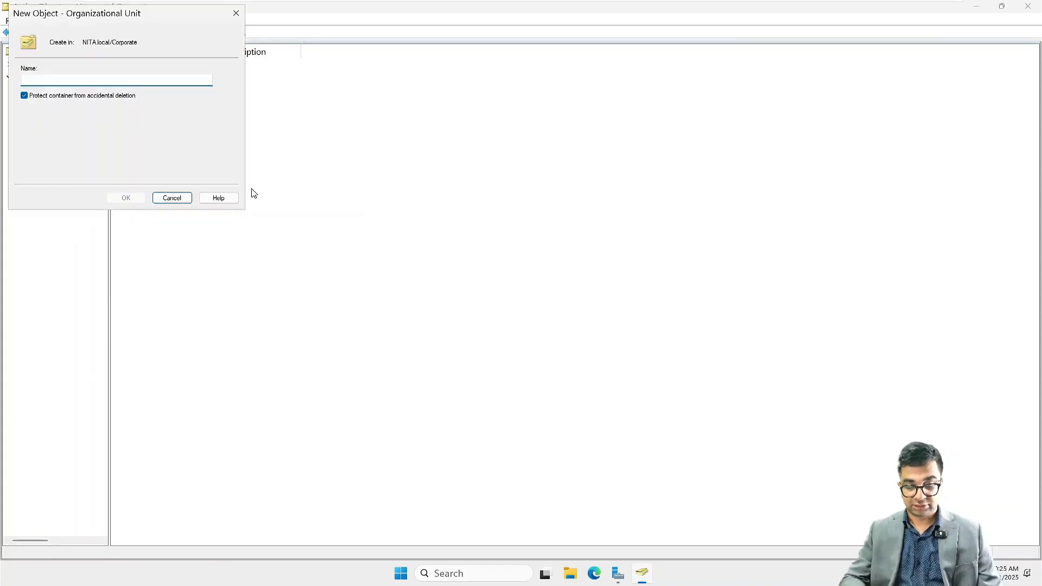
pyautogui.write('Toronto')
pyautogui.press('Return')
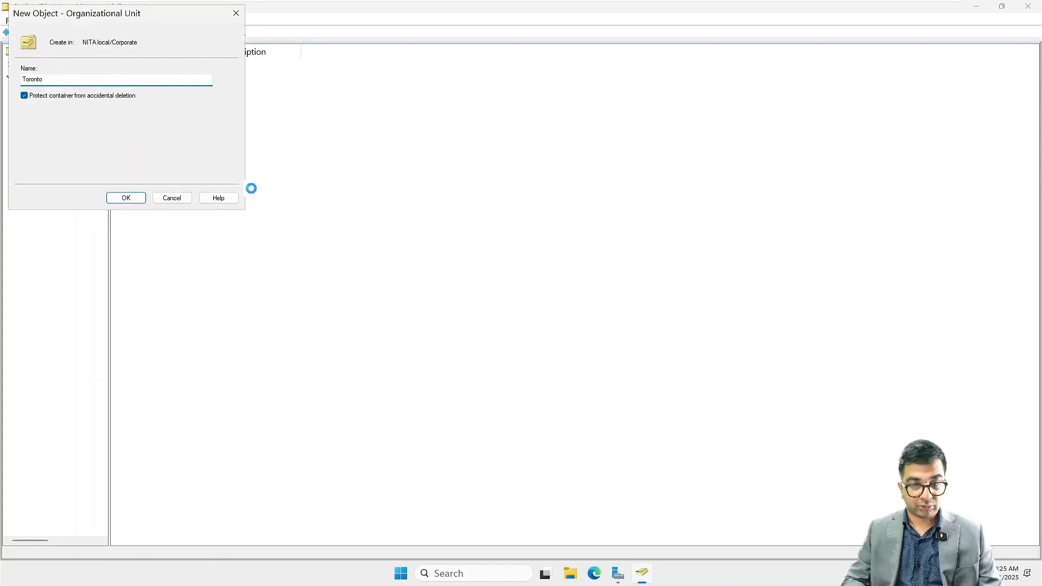
# - Create an organizational unit named HP inside the Corporate organizational unit
pyautogui.click(60, 173)
pyautogui.rightClick(59, 172)
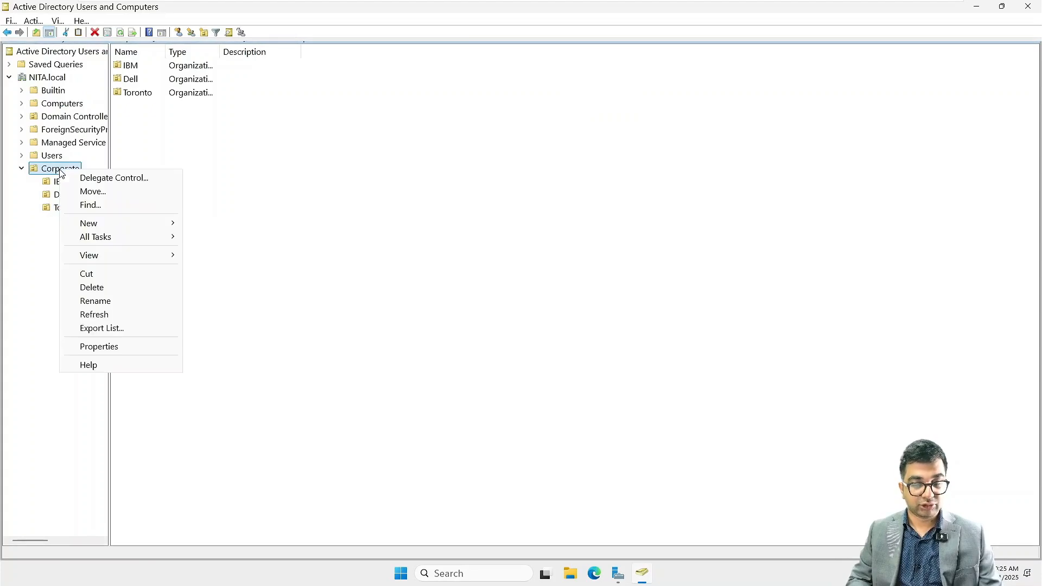
pyautogui.moveTo(121, 228)
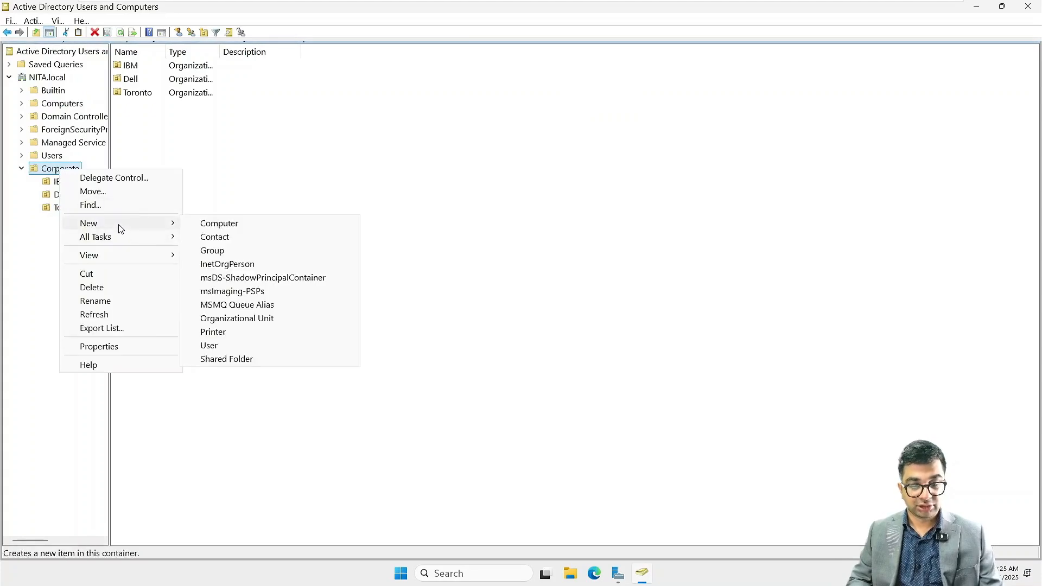
pyautogui.click(264, 319)
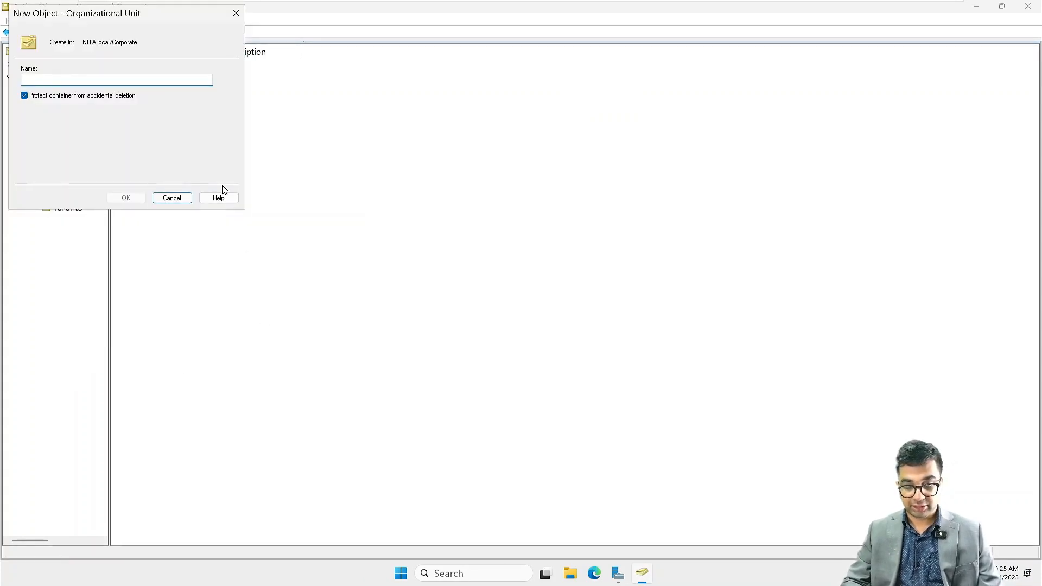
pyautogui.write('HP')
pyautogui.press('Return')
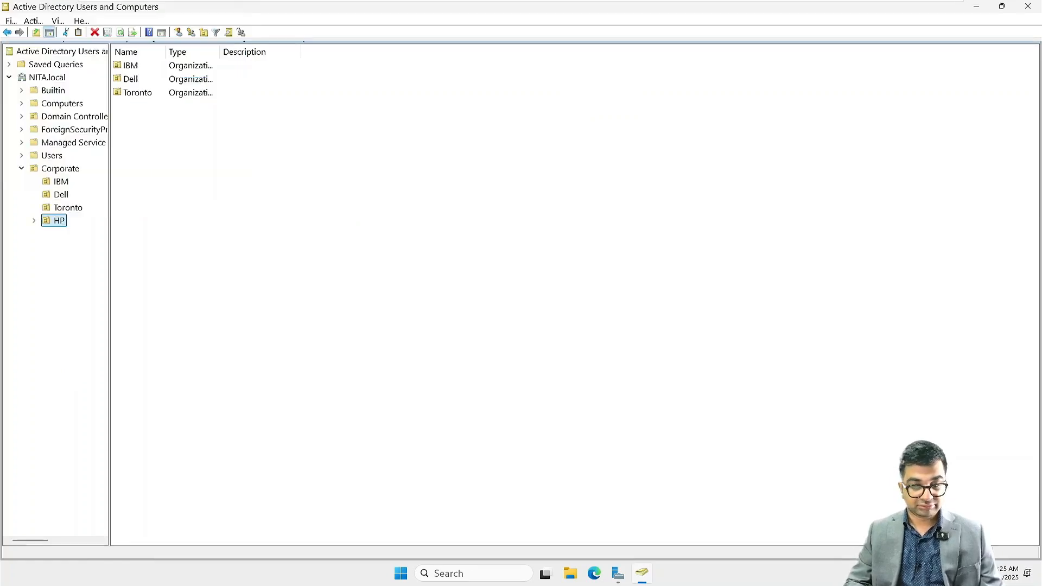
pyautogui.click(156, 250)
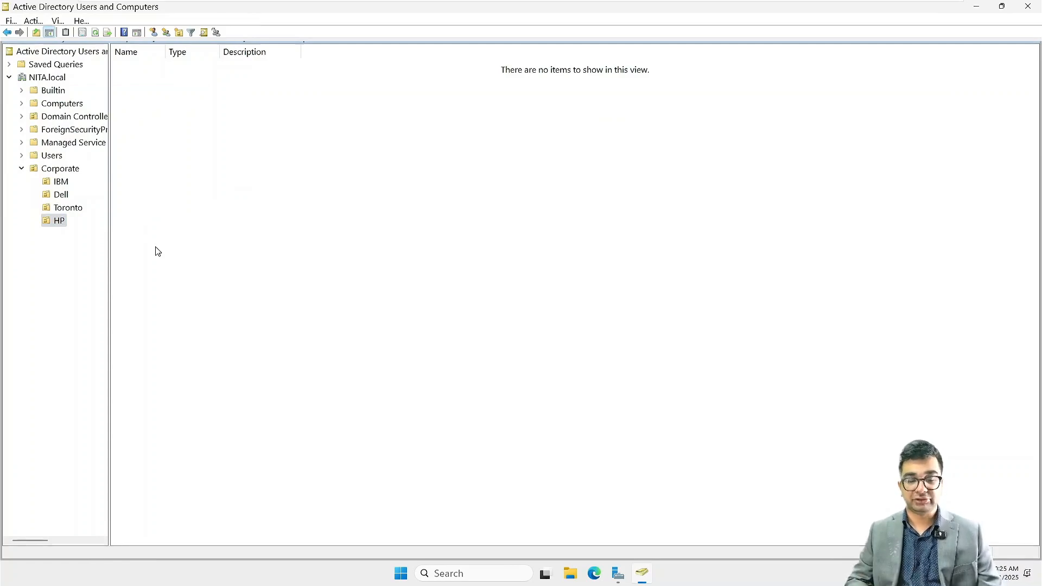
# - Start a new user in the IBM organizational unit with the name Ryan Reynolds and the logon name rreynolds at NITA.local
pyautogui.click(60, 182)
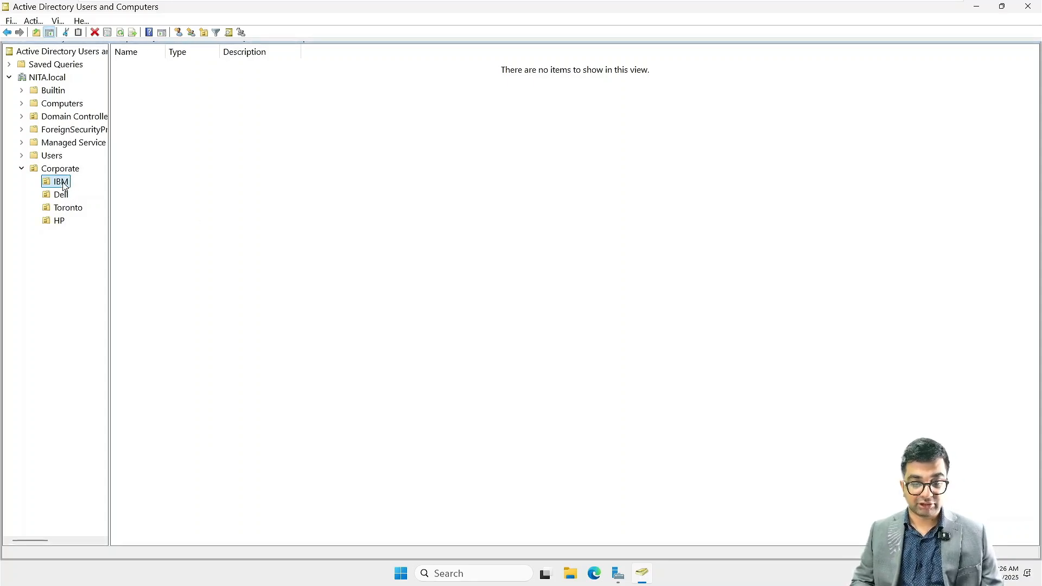
pyautogui.rightClick(63, 184)
pyautogui.moveTo(162, 236)
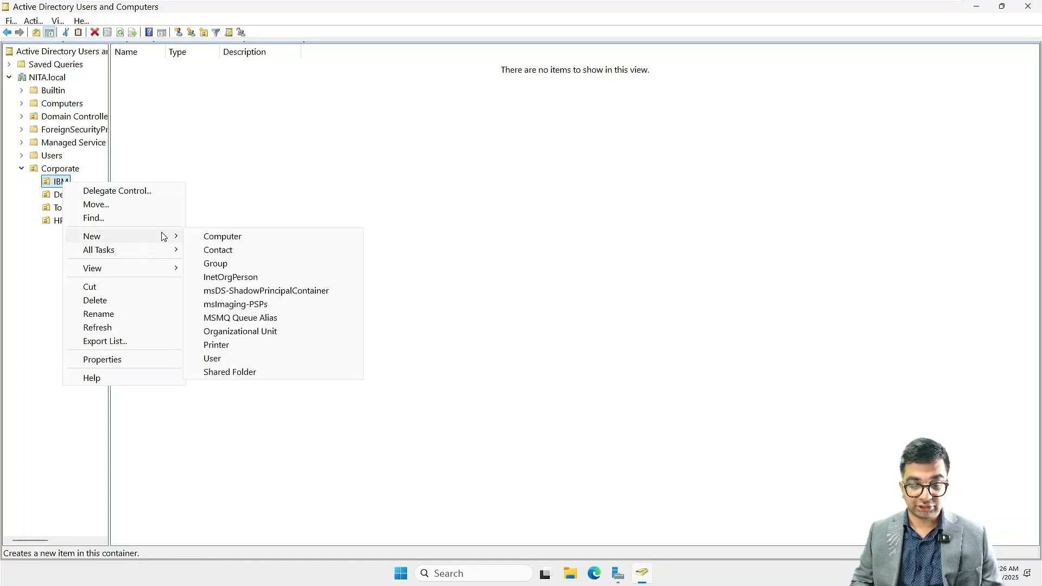
pyautogui.click(244, 361)
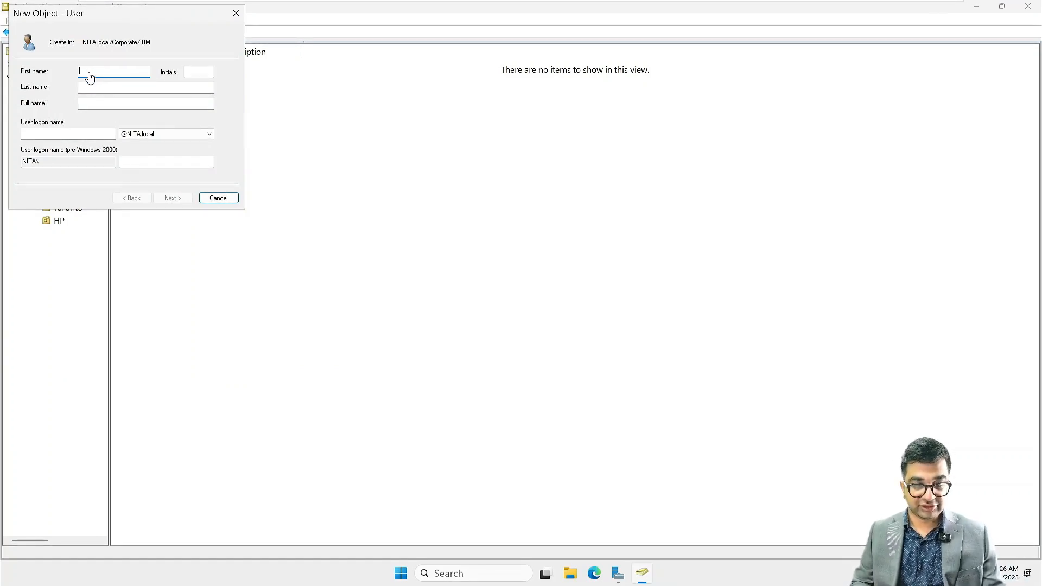
pyautogui.write('Ryan')
pyautogui.press('Tab')
pyautogui.press('Tab')
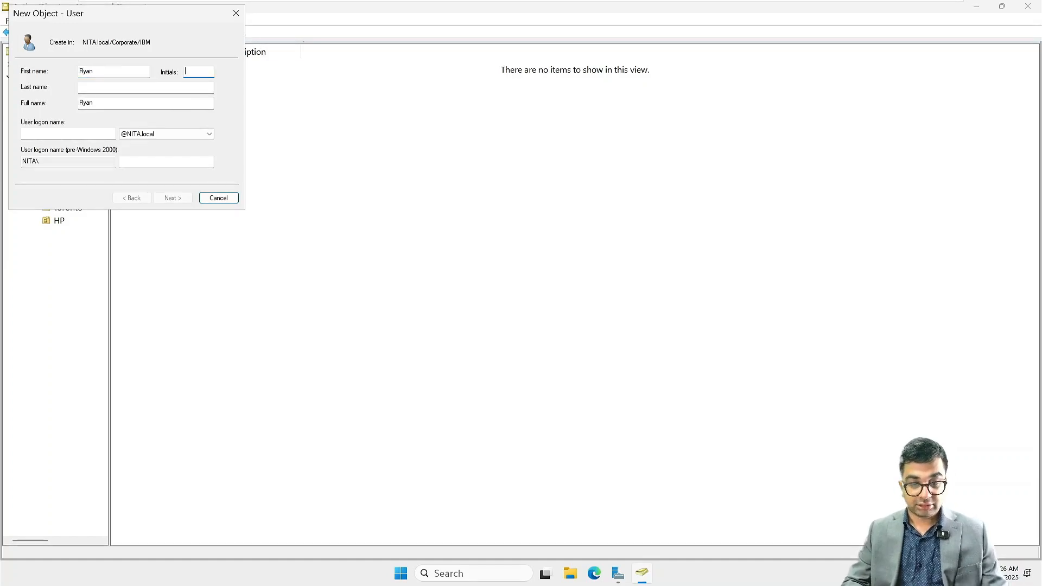
pyautogui.write('Reynolds')
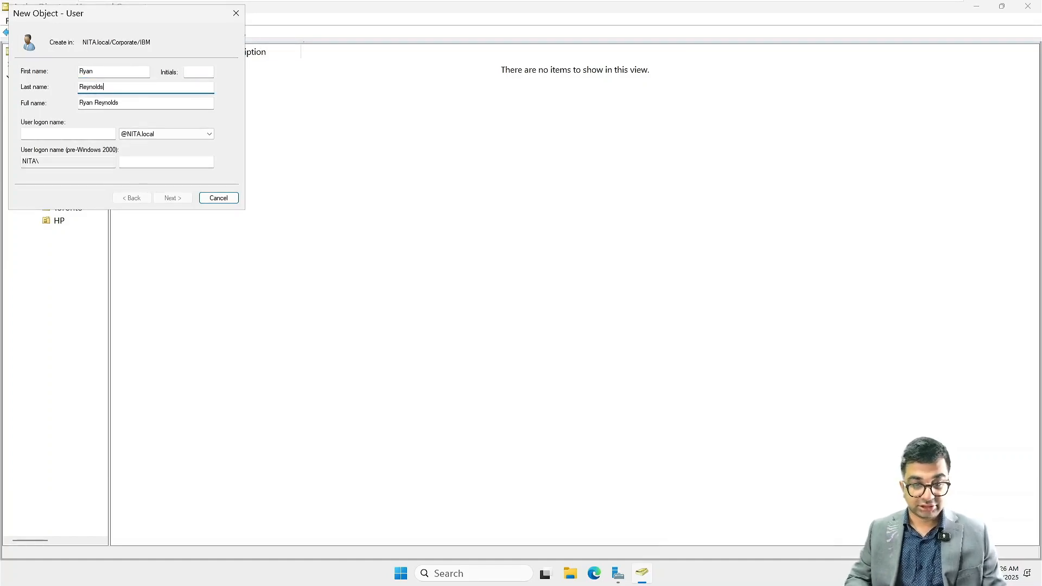
pyautogui.press('Tab')
pyautogui.press('Tab')
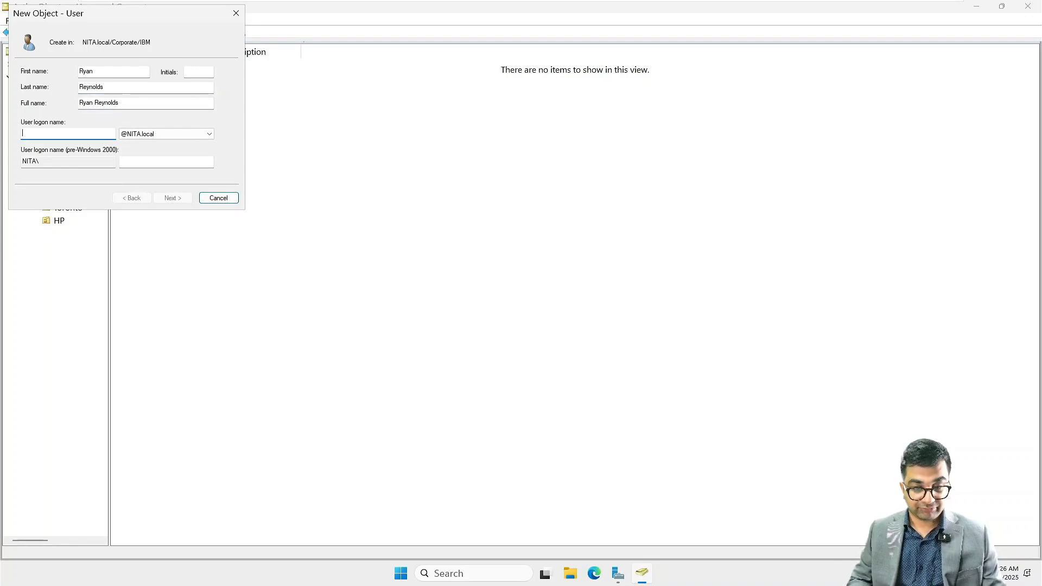
pyautogui.write('rreynolds')
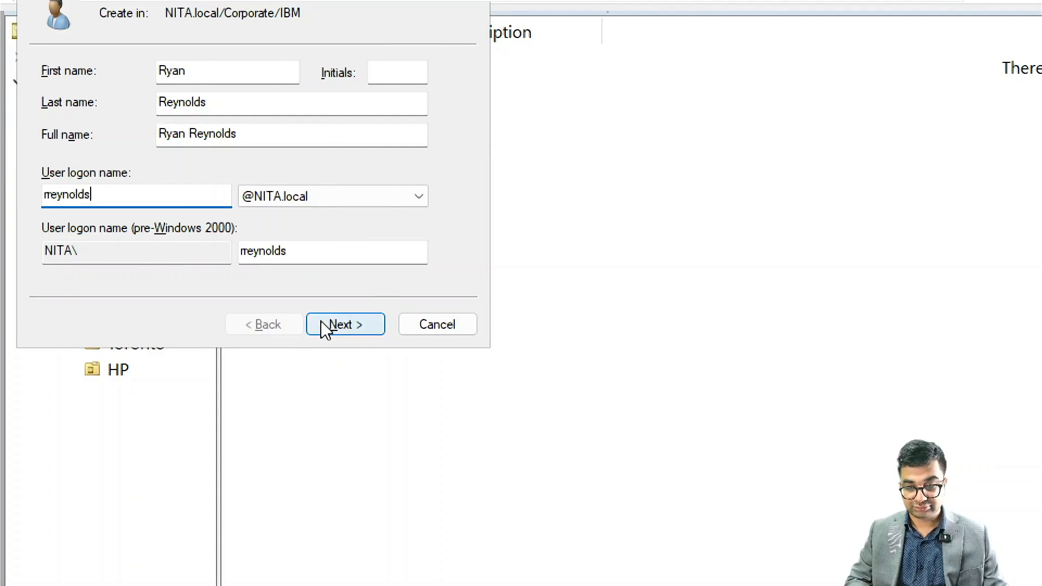
pyautogui.click(345, 324)
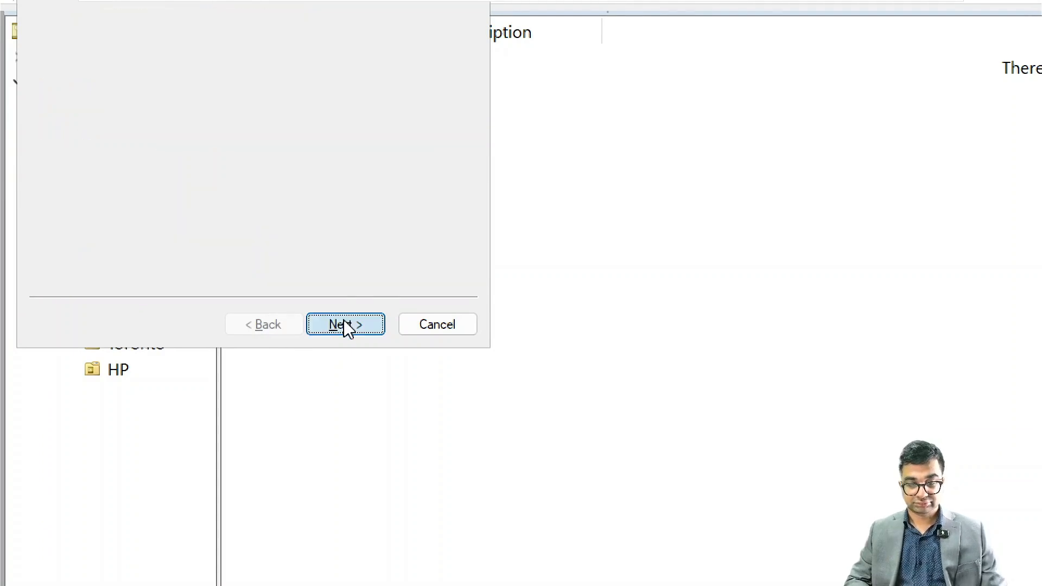
# - Enter and confirm the account password for the new user
pyautogui.write('P@ss123')
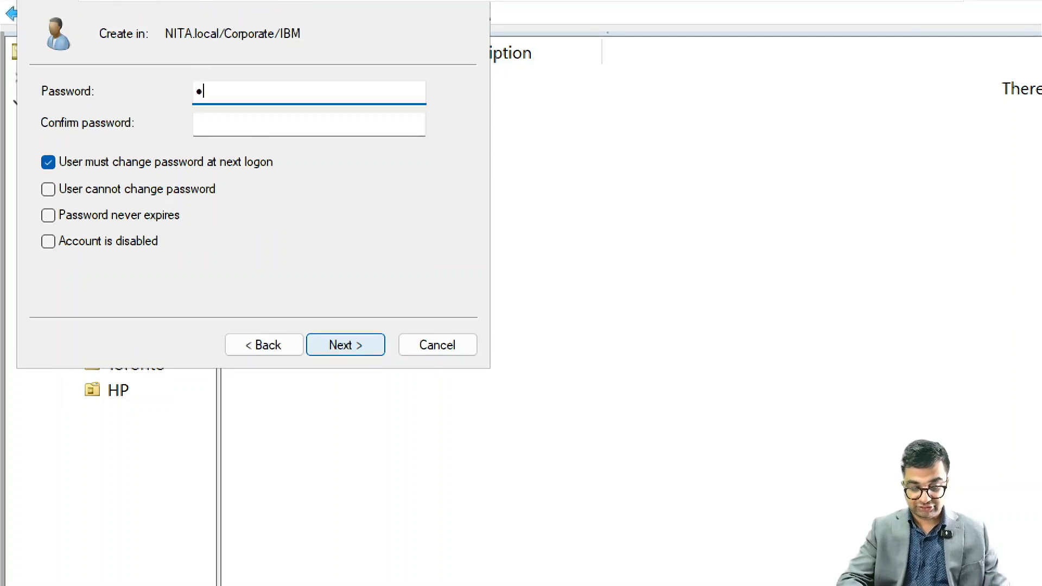
pyautogui.write('•••••')
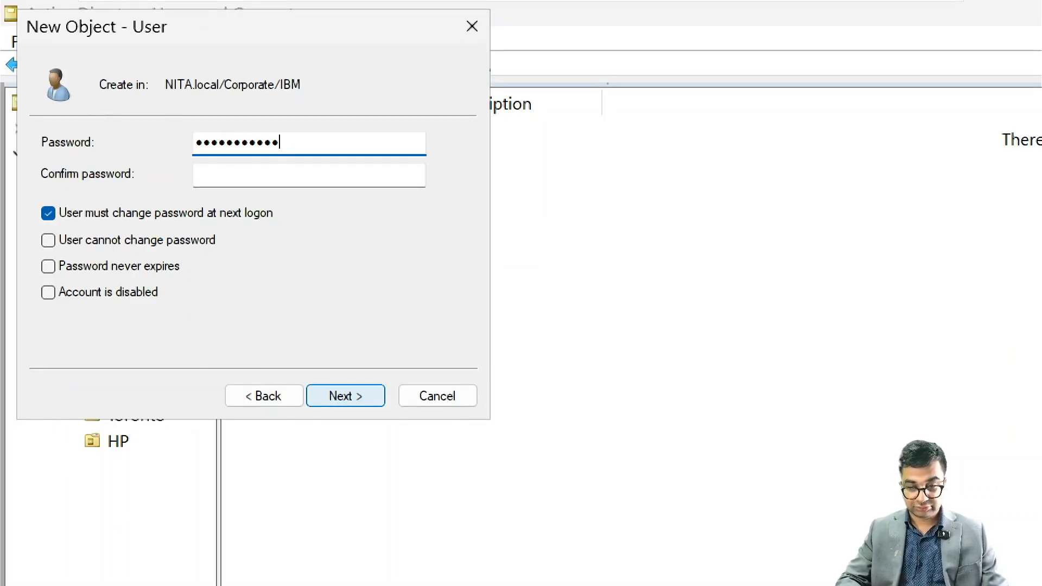
pyautogui.press('Tab')
pyautogui.write('P@s')
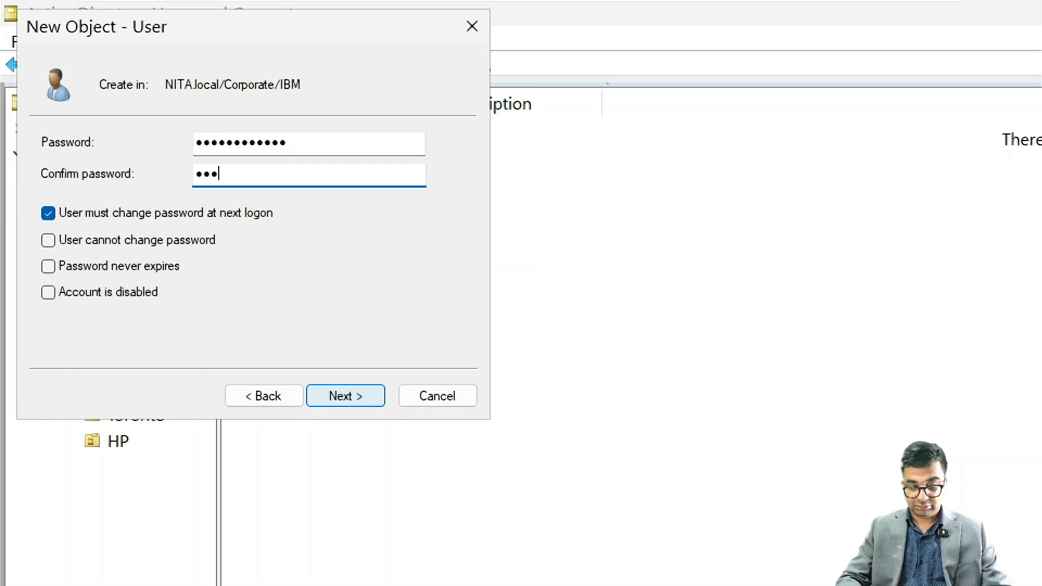
pyautogui.write('s1234')
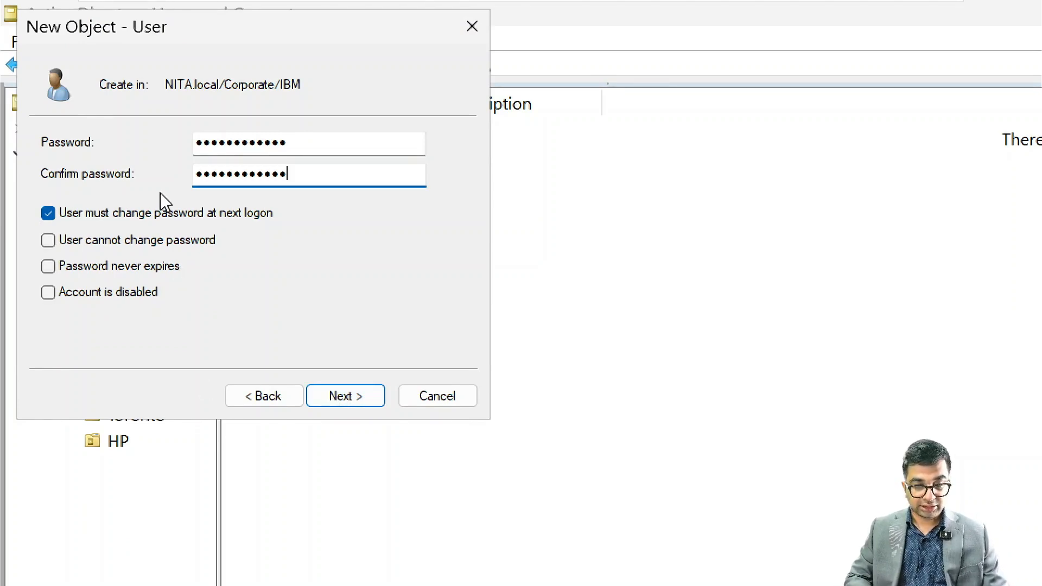
# - Turn off the mandatory password change at next logon, set the password to never expire, and finish creating the user
pyautogui.click(137, 214)
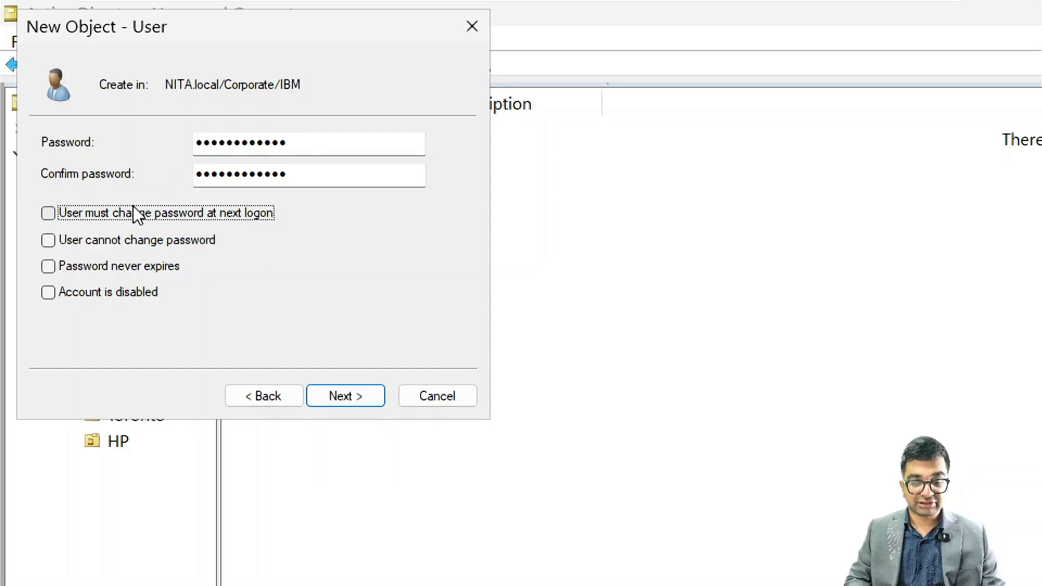
pyautogui.click(84, 267)
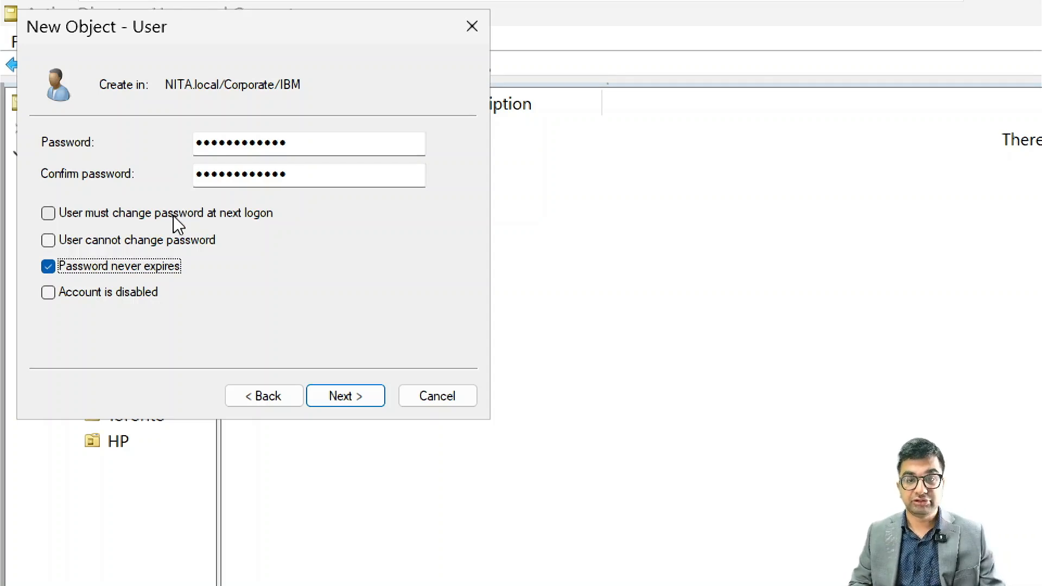
pyautogui.click(362, 404)
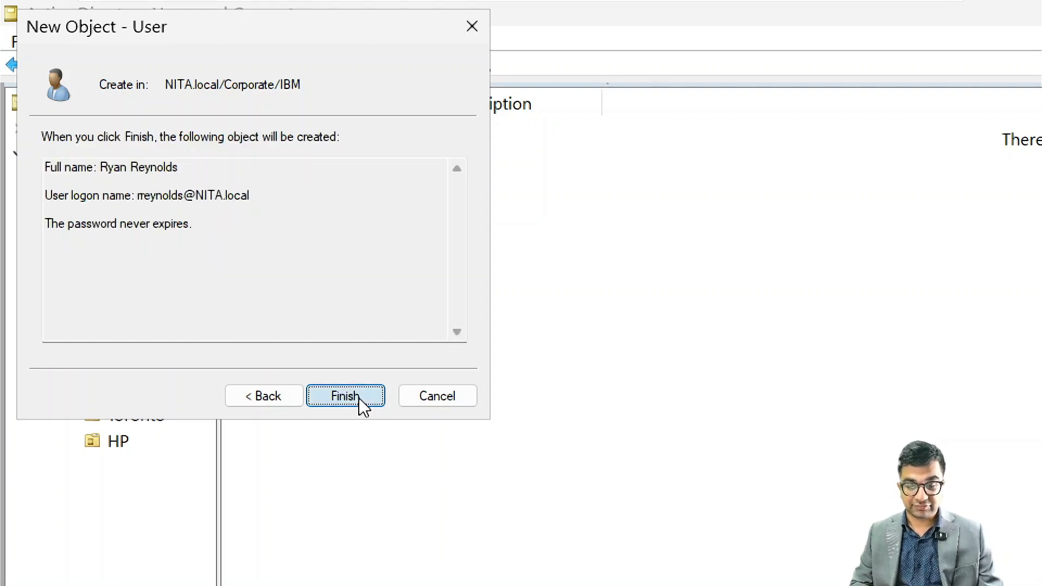
pyautogui.click(358, 396)
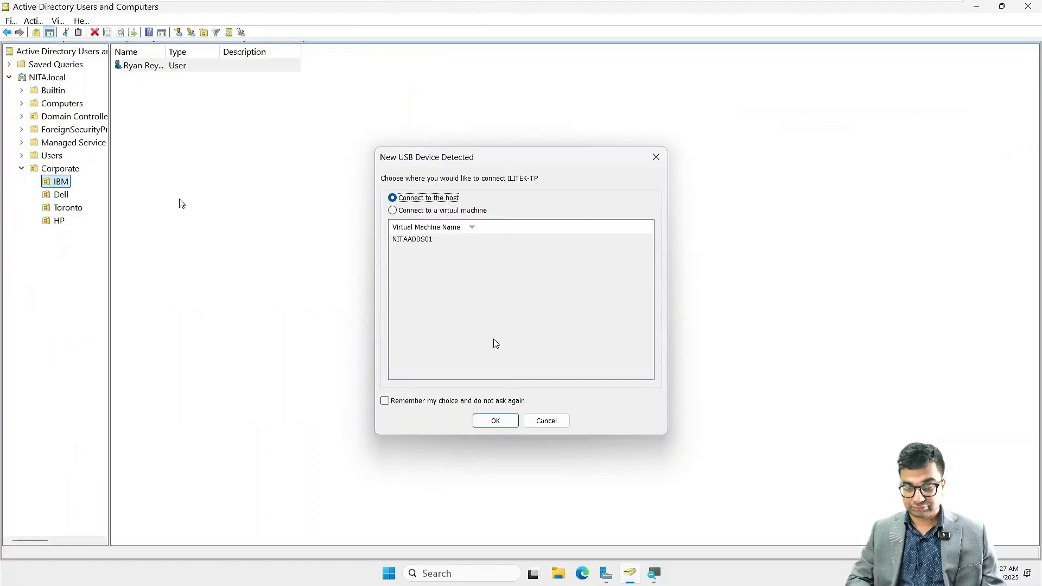
pyautogui.click(547, 421)
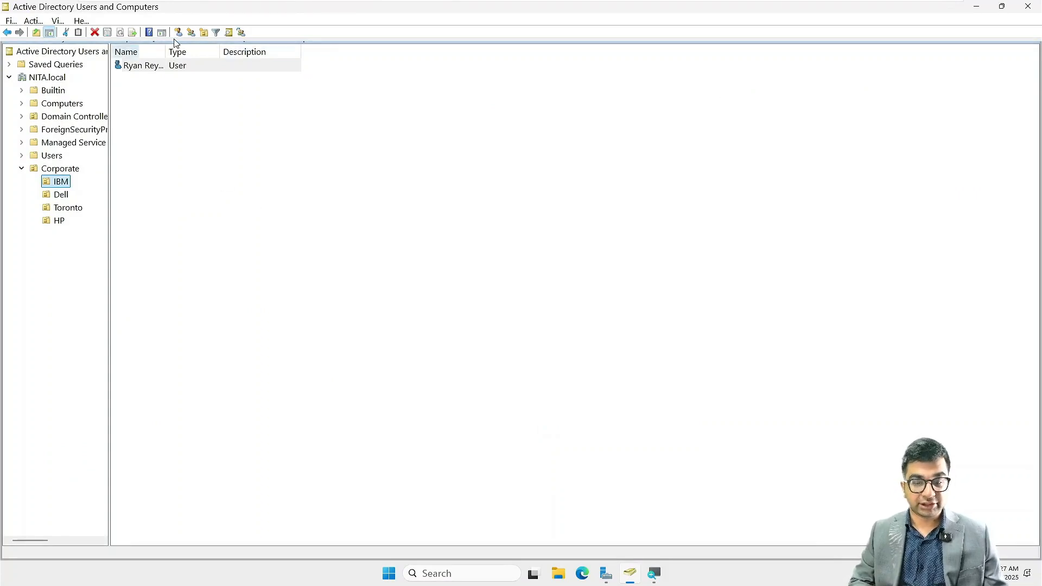
pyautogui.rightClick(191, 153)
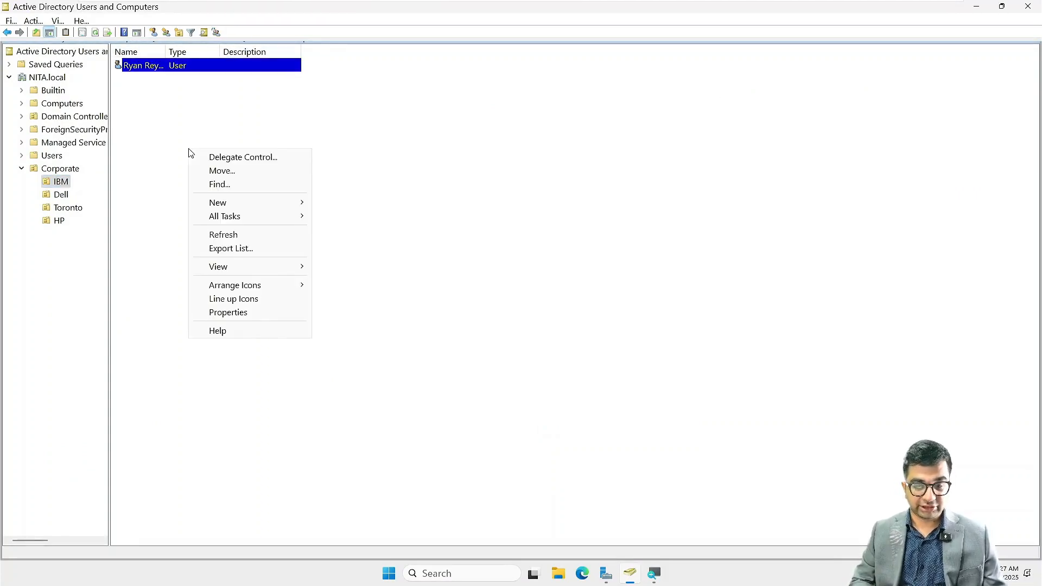
pyautogui.click(136, 107)
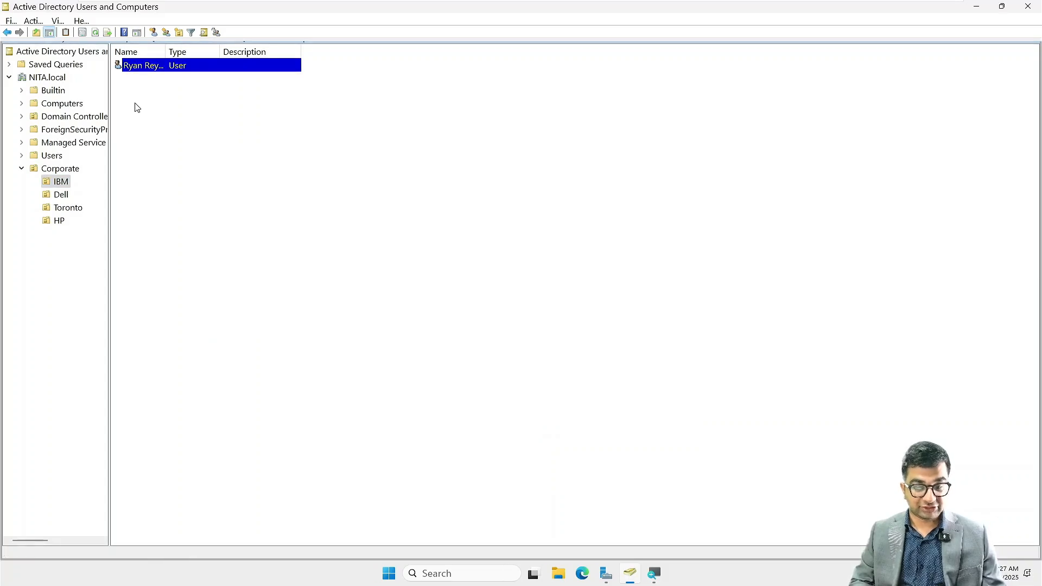
pyautogui.rightClick(208, 135)
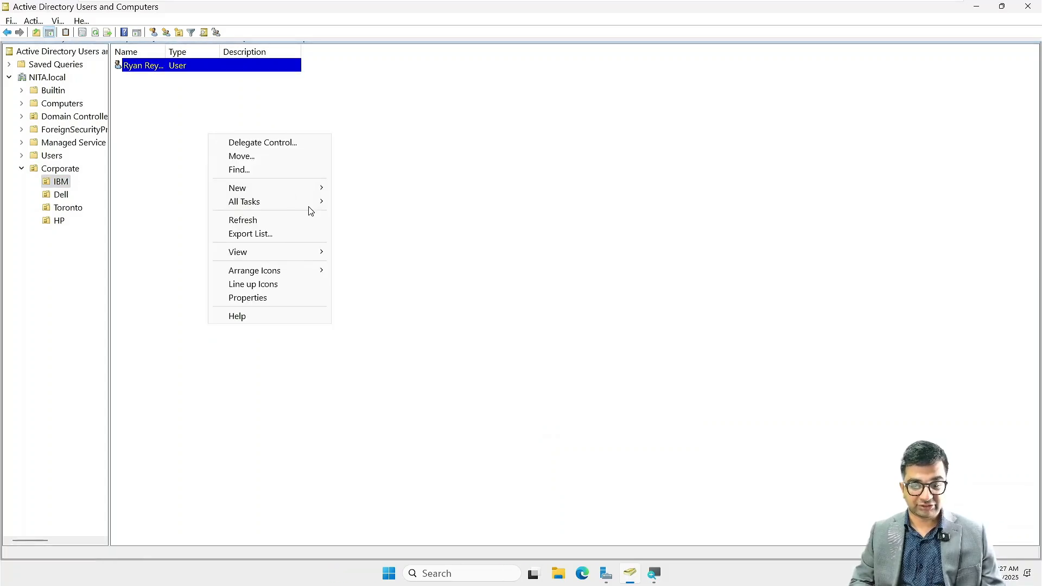
pyautogui.moveTo(309, 191)
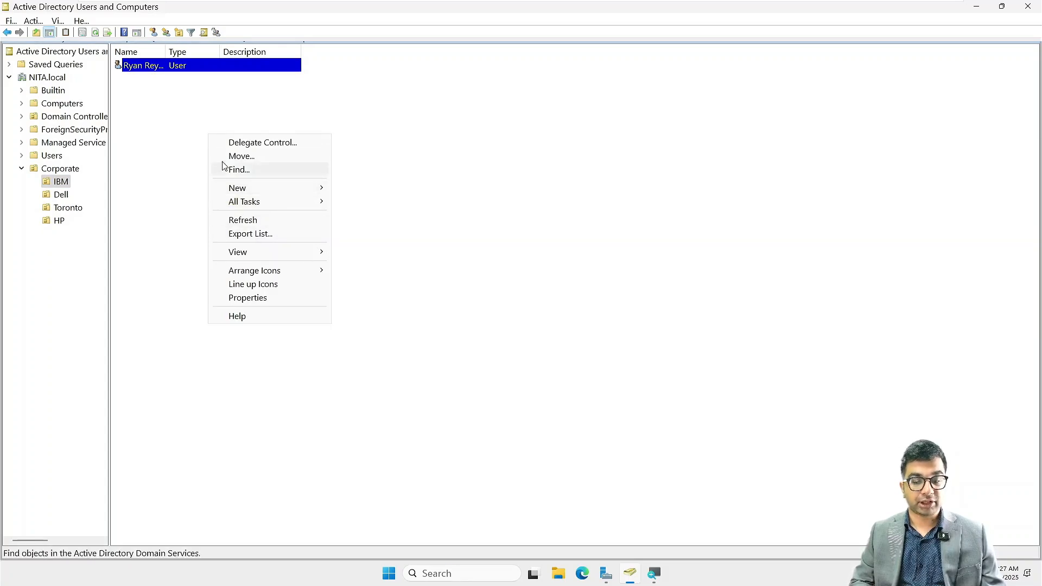
pyautogui.click(148, 114)
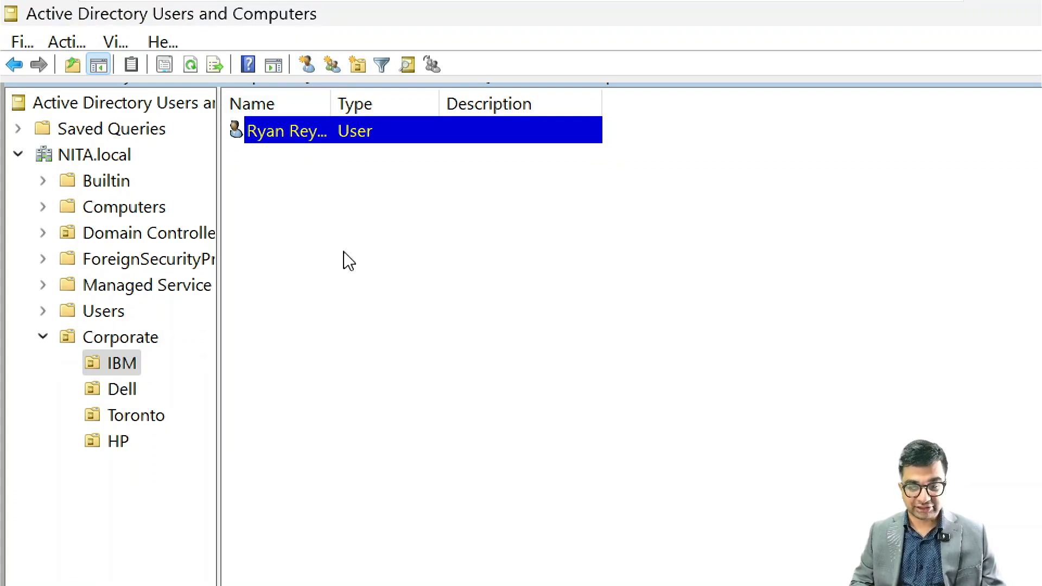
# - Create a second user account in the IBM organizational unit
pyautogui.click(308, 67)
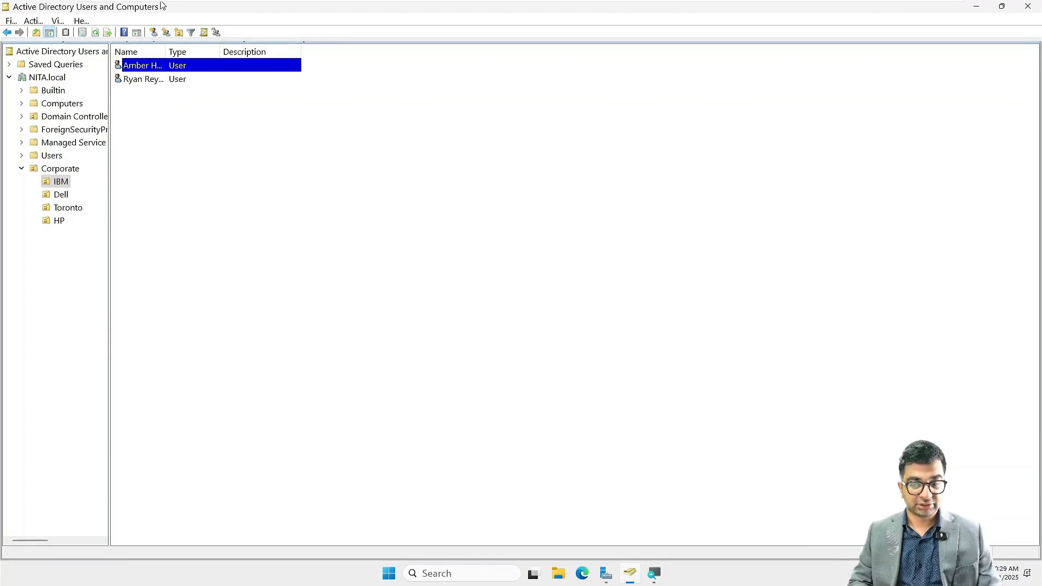
pyautogui.click(150, 32)
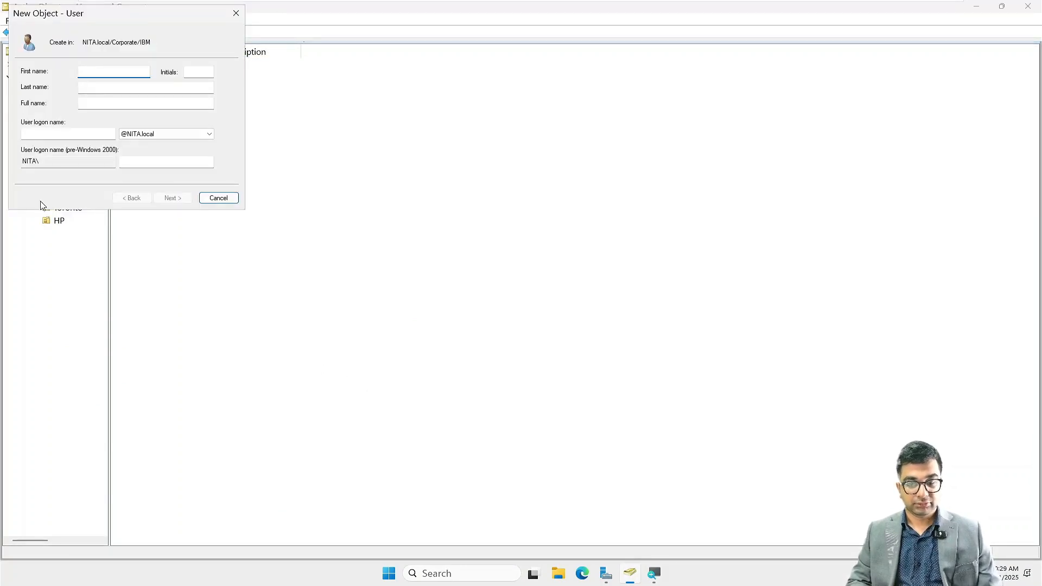
pyautogui.click(88, 84)
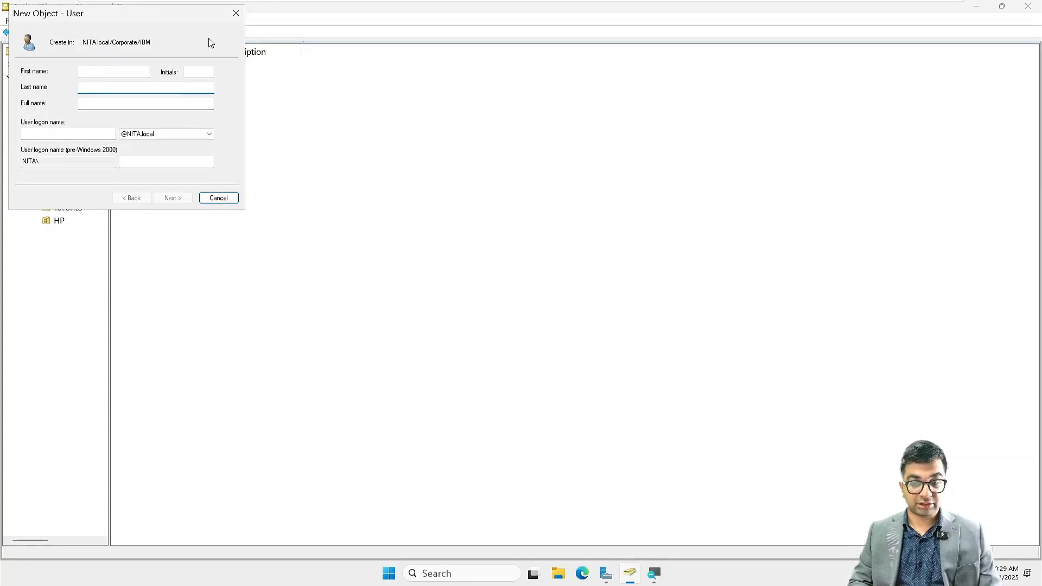
pyautogui.click(235, 13)
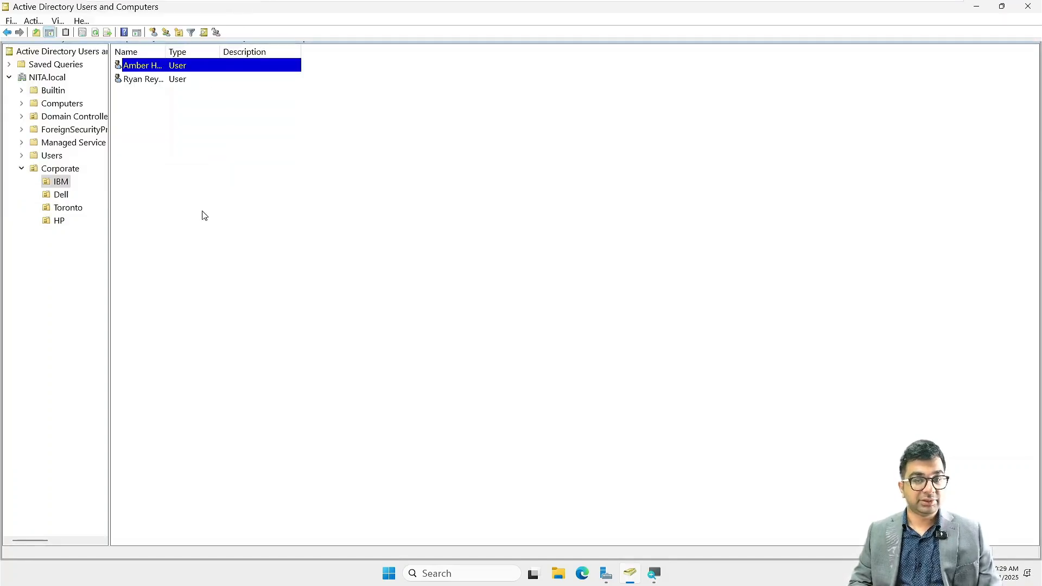
pyautogui.rightClick(66, 183)
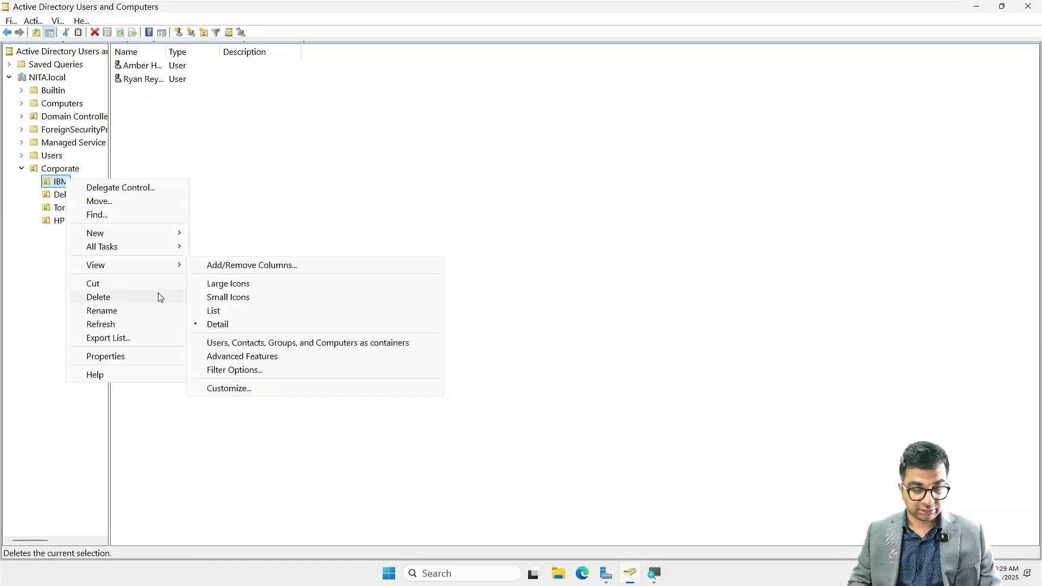
pyautogui.click(273, 141)
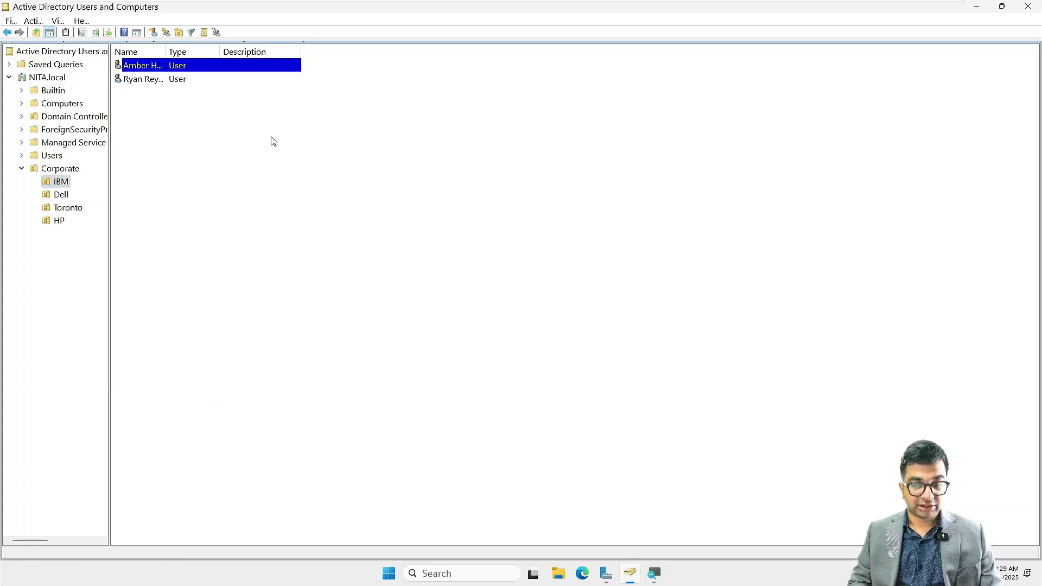
# - Start a new user in the IBM organizational unit with the full name Angelina Jolie and the logon name ajolie at NITA.local
pyautogui.click(154, 34)
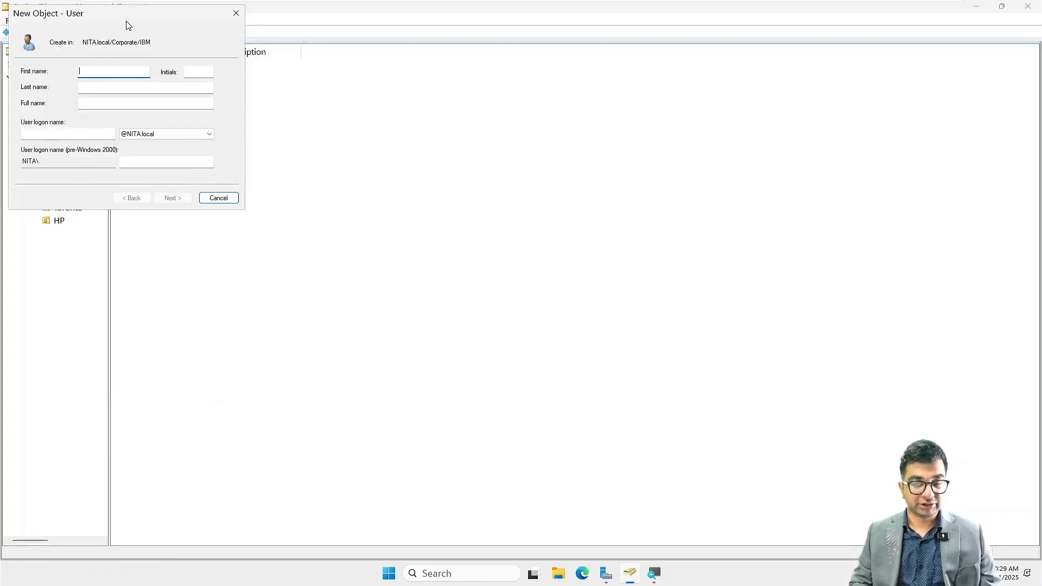
pyautogui.moveTo(128, 25); pyautogui.dragTo(215, 48)
pyautogui.click(197, 127)
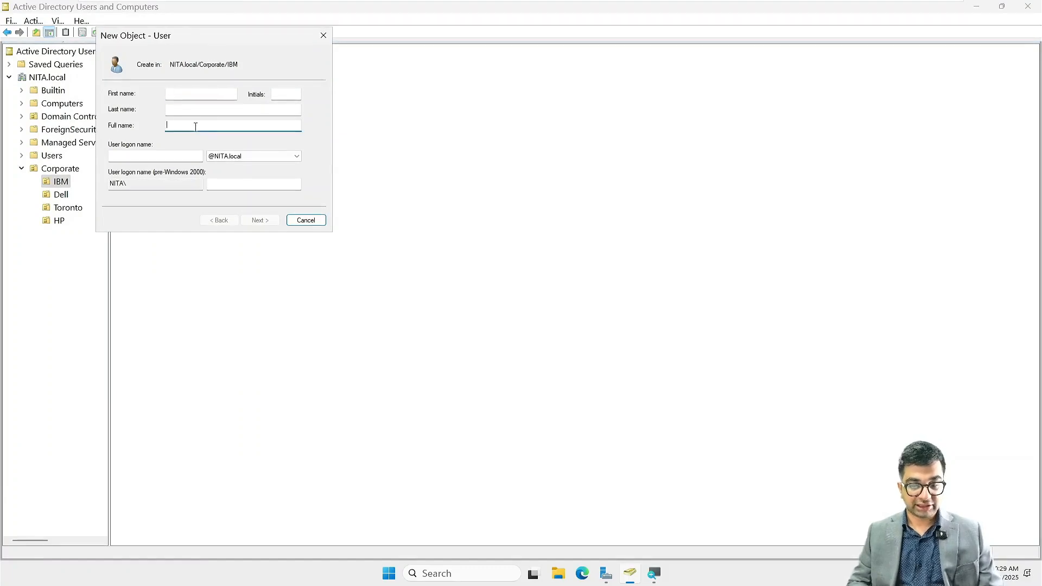
pyautogui.write('Angekina')
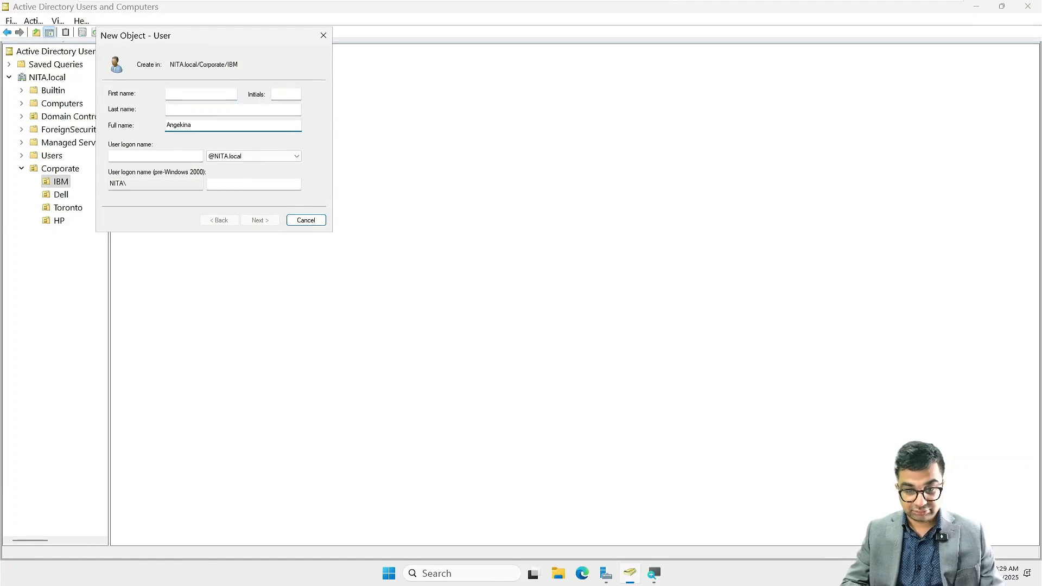
pyautogui.press('BackSpace')
pyautogui.press('BackSpace')
pyautogui.press('BackSpace')
pyautogui.press('BackSpace')
pyautogui.write('lina Jolie')
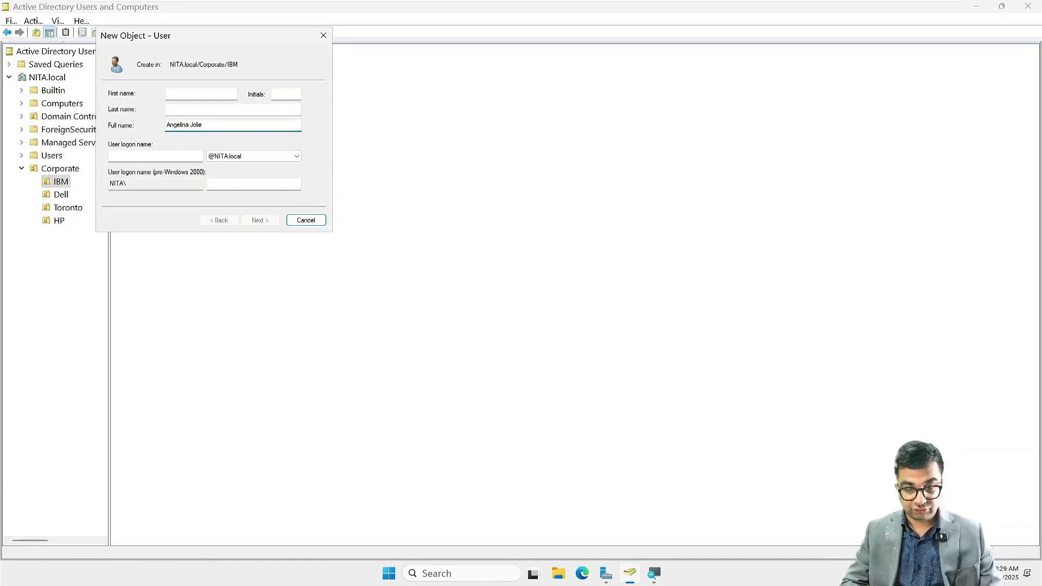
pyautogui.press('Tab')
pyautogui.write('ajo')
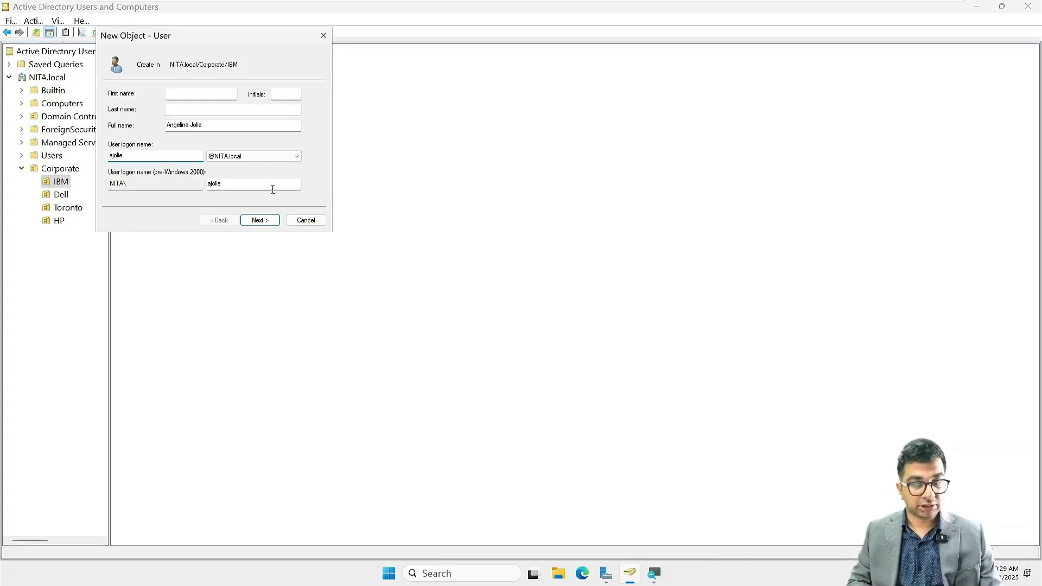
pyautogui.click(266, 220)
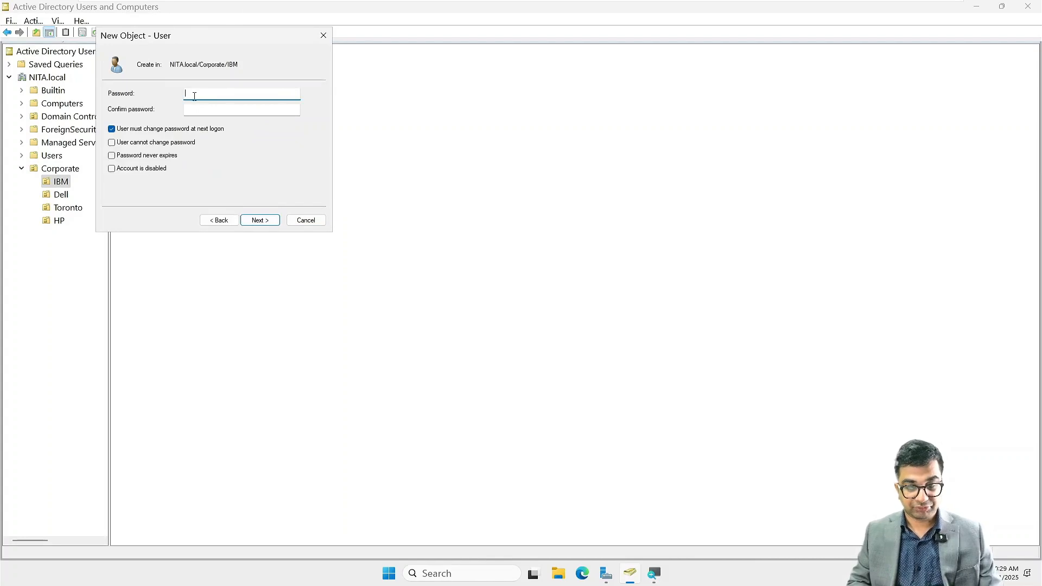
# - Enter and confirm the account password for the new ajolie user
pyautogui.write('•••••••••')
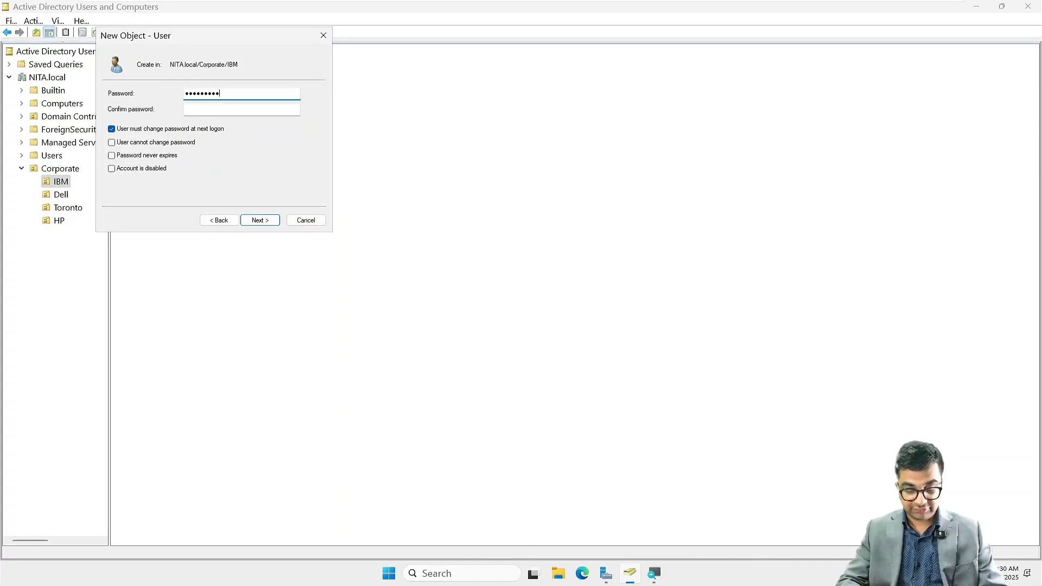
pyautogui.write('•••')
pyautogui.press('Tab')
pyautogui.write('••')
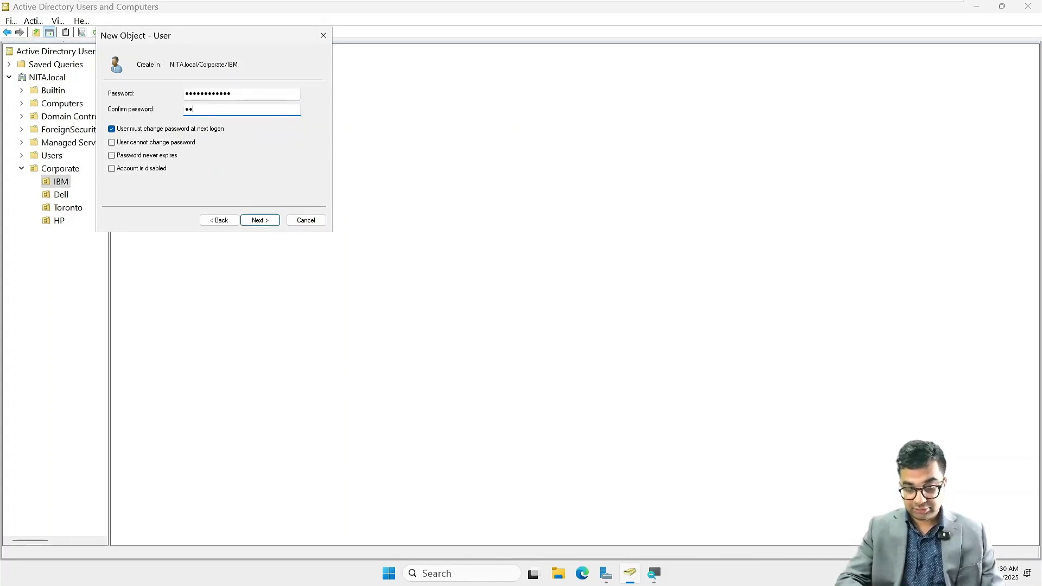
pyautogui.write('••••••••••')
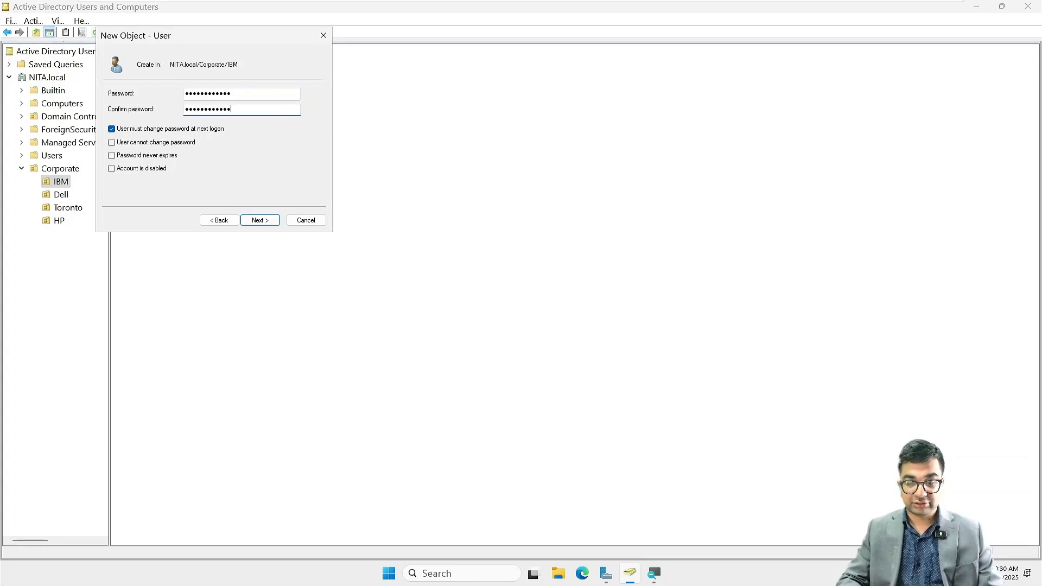
# - Turn off the mandatory password change at next logon, set ajolie's password to never expire, and finish creating the account
pyautogui.press('Tab')
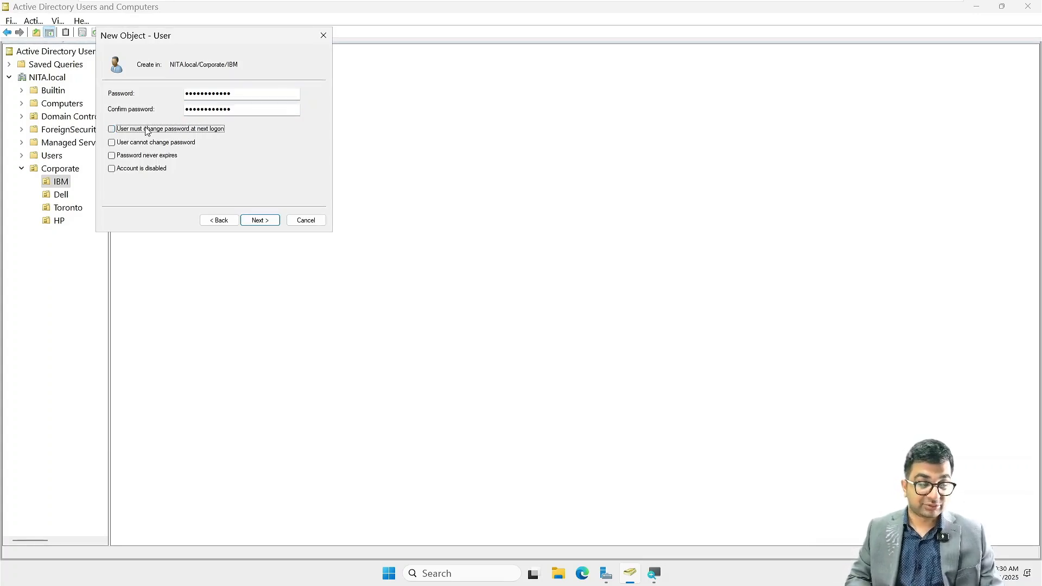
pyautogui.click(142, 158)
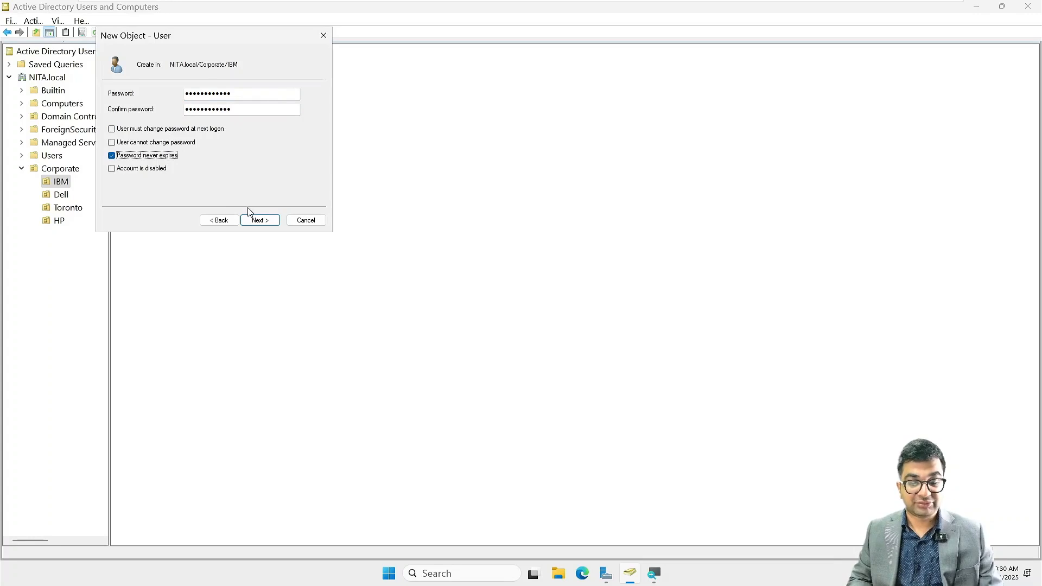
pyautogui.click(257, 219)
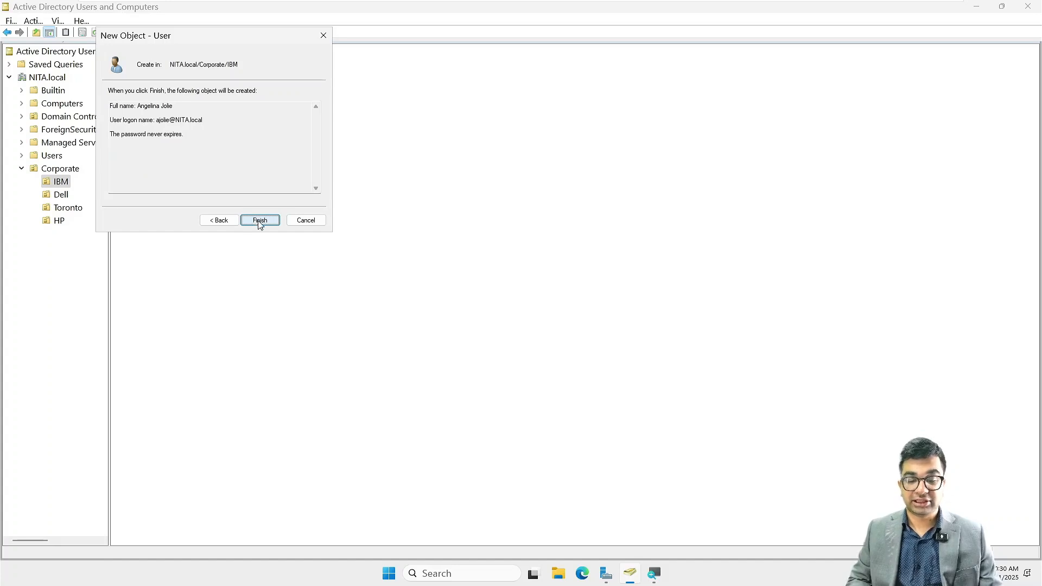
pyautogui.click(260, 221)
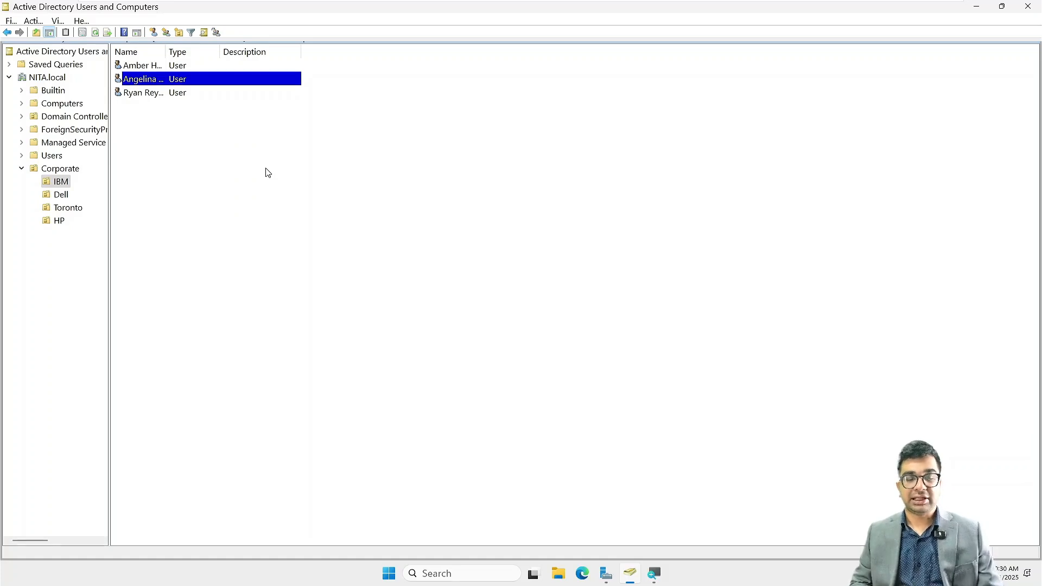
# - Review the user accounts in the IBM, Dell, Toronto and HP organizational units, and refresh the HP list
pyautogui.click(63, 181)
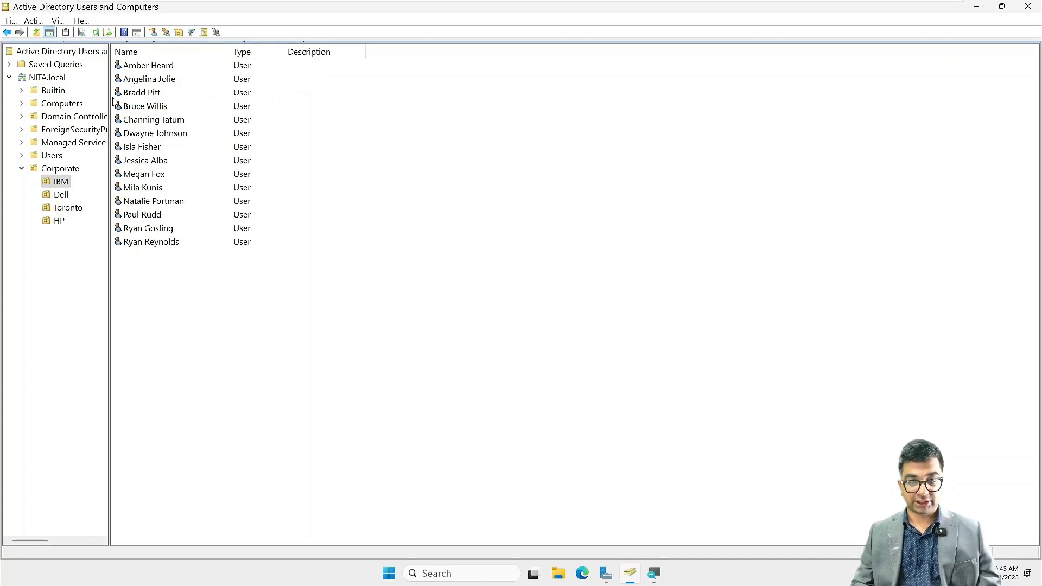
pyautogui.click(64, 195)
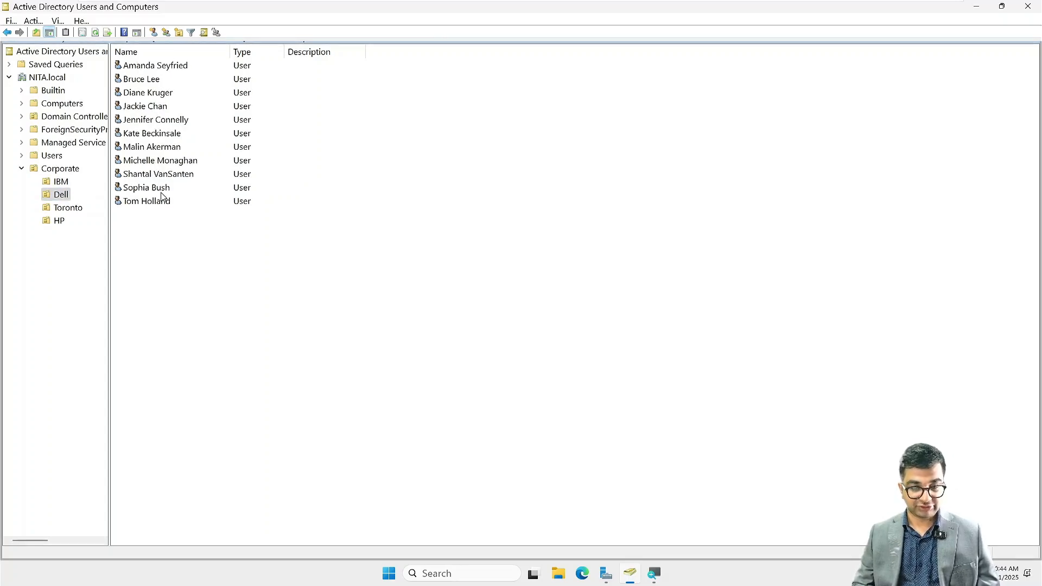
pyautogui.click(81, 209)
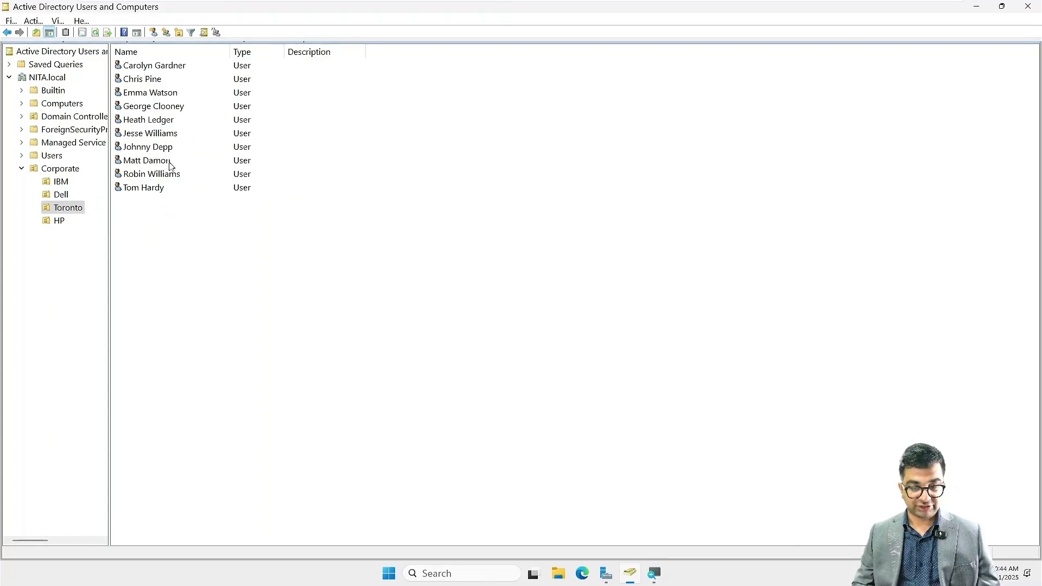
pyautogui.click(61, 221)
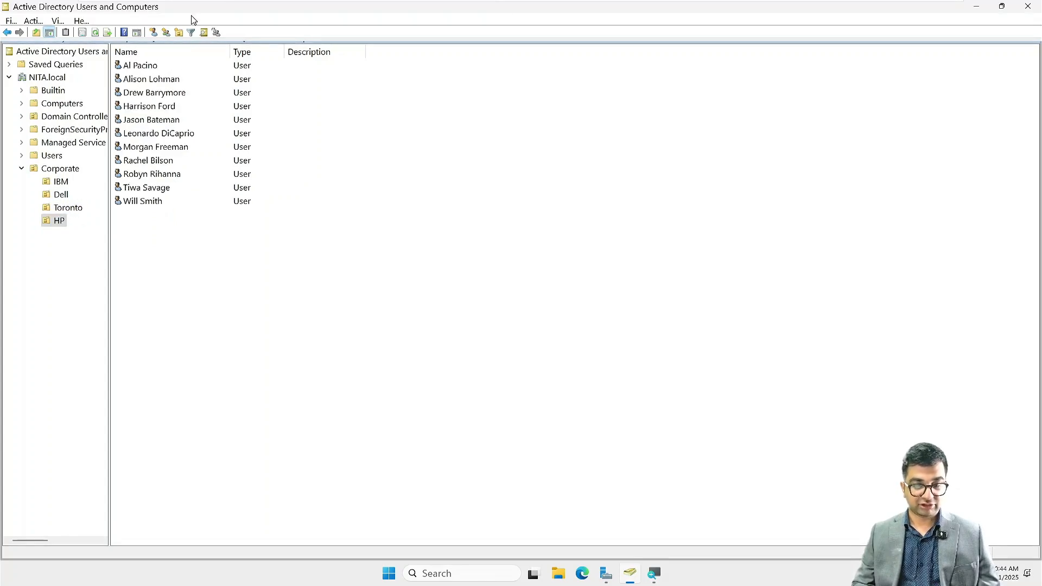
pyautogui.click(10, 21)
pyautogui.moveTo(33, 23)
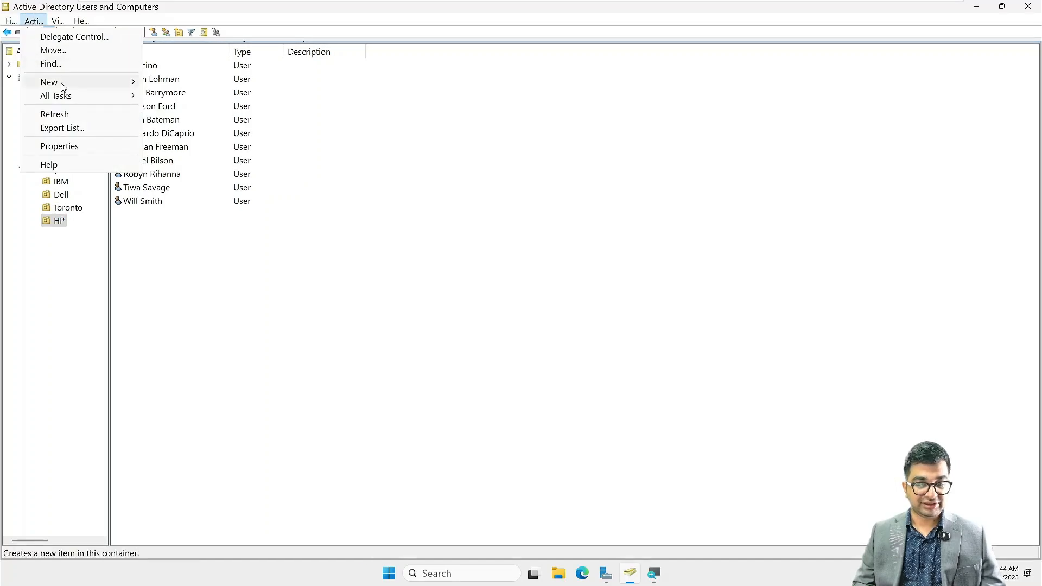
pyautogui.click(63, 113)
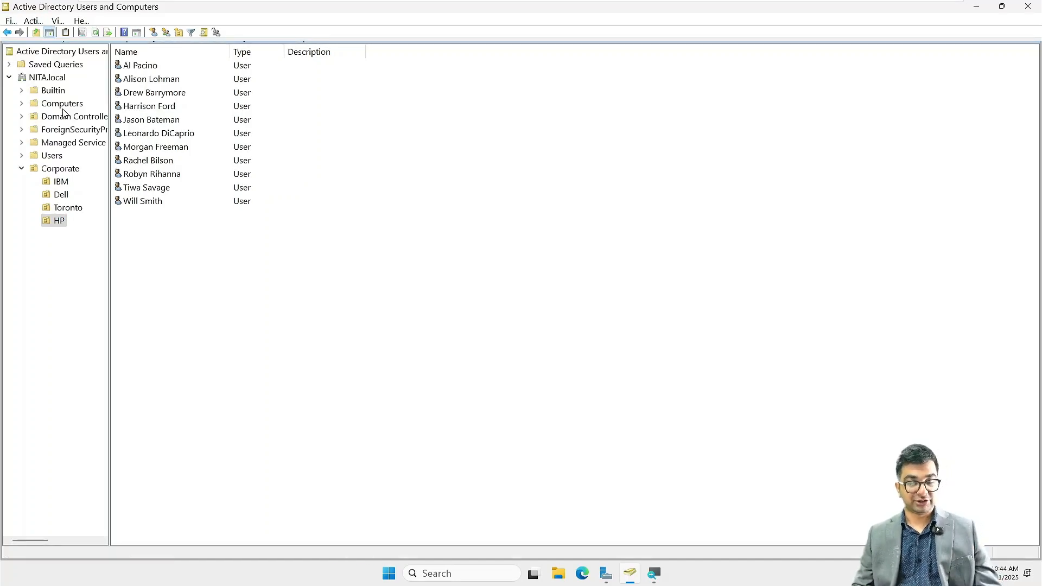